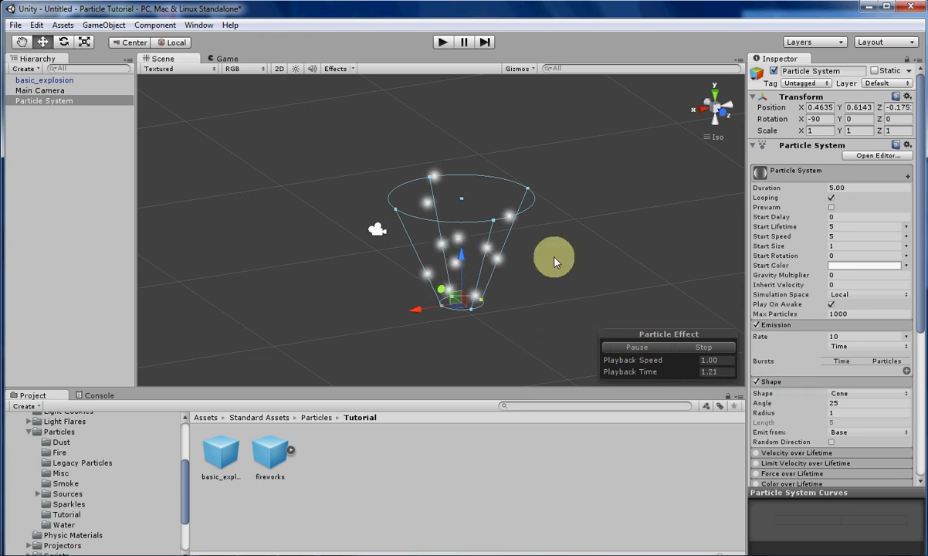
# - Examine the particle system's cone-shaped emitter and its particles up close and from several angles
pyautogui.keyDown('alt'); pyautogui.moveTo(592, 259); pyautogui.dragTo(620, 268); pyautogui.keyUp('alt')
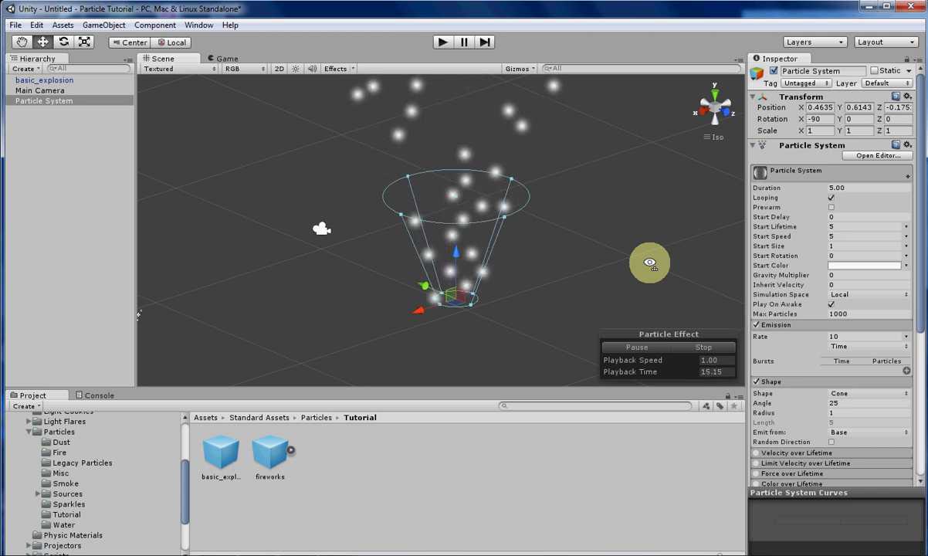
pyautogui.keyDown('alt'); pyautogui.moveTo(587, 235); pyautogui.dragTo(558, 240); pyautogui.keyUp('alt')
pyautogui.scroll(5, 558, 239)
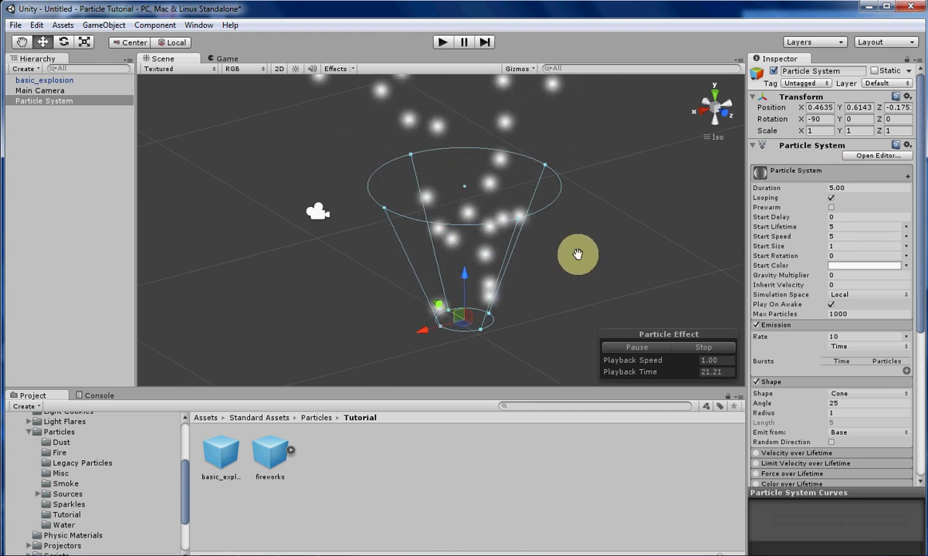
pyautogui.moveTo(578, 257); pyautogui.dragTo(452, 271, button='middle')
pyautogui.scroll(5, 452, 270)
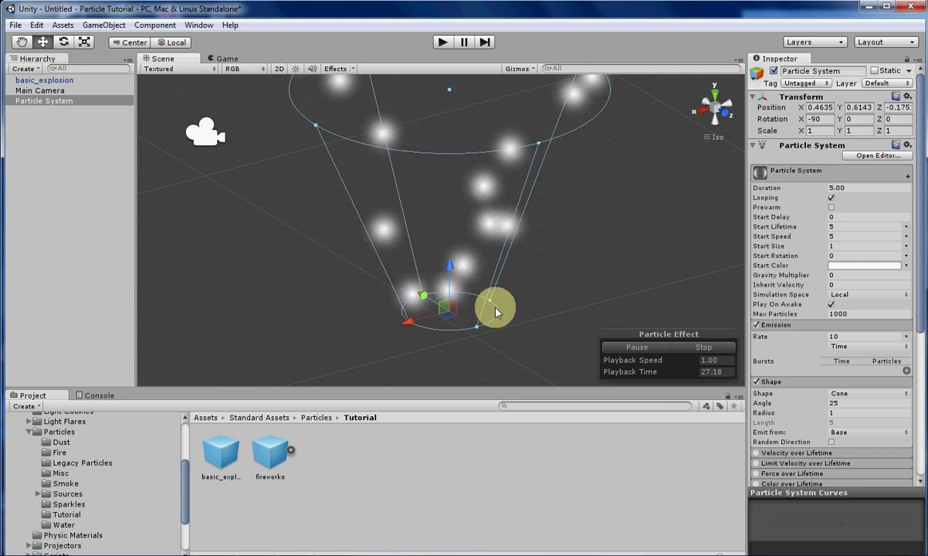
pyautogui.scroll(-10, 502, 303)
pyautogui.keyDown('alt'); pyautogui.moveTo(454, 319); pyautogui.dragTo(572, 270); pyautogui.keyUp('alt')
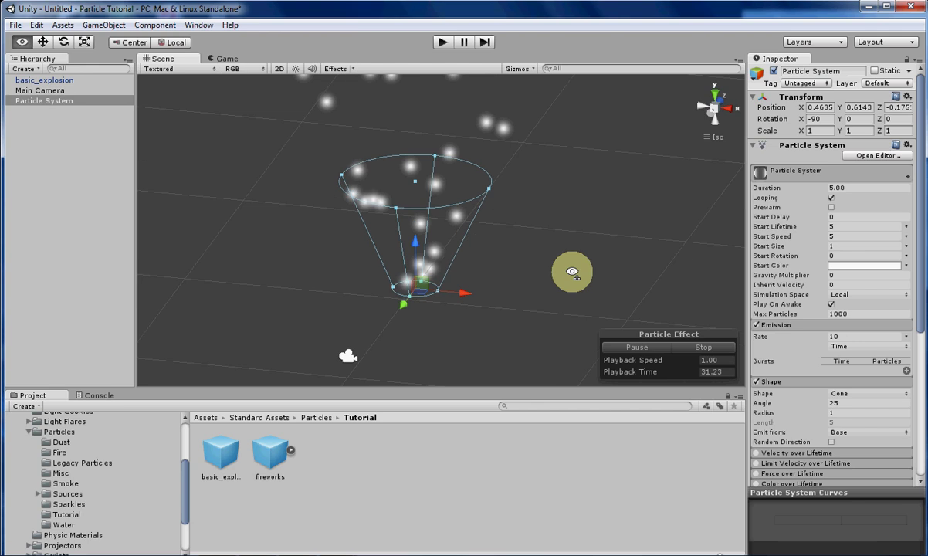
pyautogui.keyDown('alt'); pyautogui.moveTo(531, 214); pyautogui.dragTo(530, 247); pyautogui.keyUp('alt')
pyautogui.moveTo(530, 248)
pyautogui.mouseDown(button='middle')
pyautogui.moveTo(528, 225)
pyautogui.moveTo(513, 240)
pyautogui.mouseUp(button='middle')
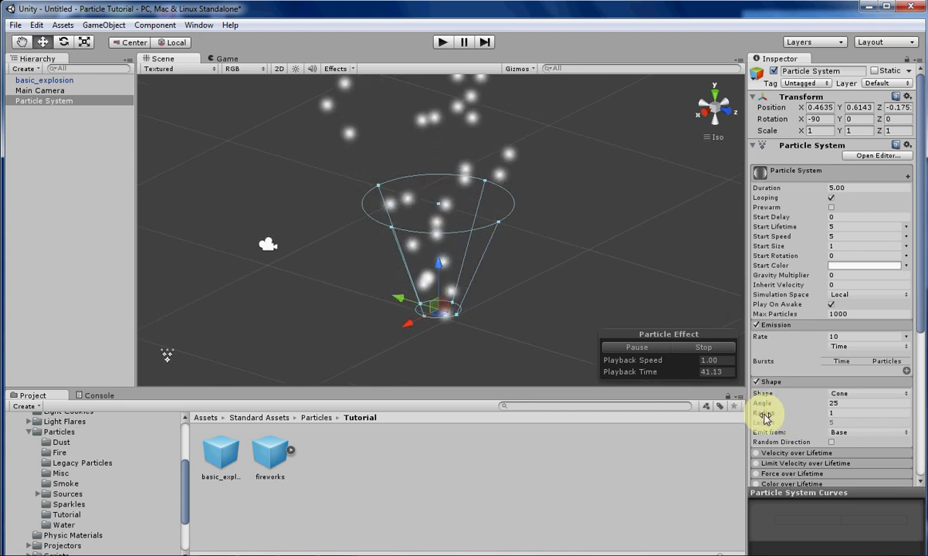
pyautogui.keyDown('alt'); pyautogui.moveTo(519, 249); pyautogui.dragTo(497, 311); pyautogui.keyUp('alt')
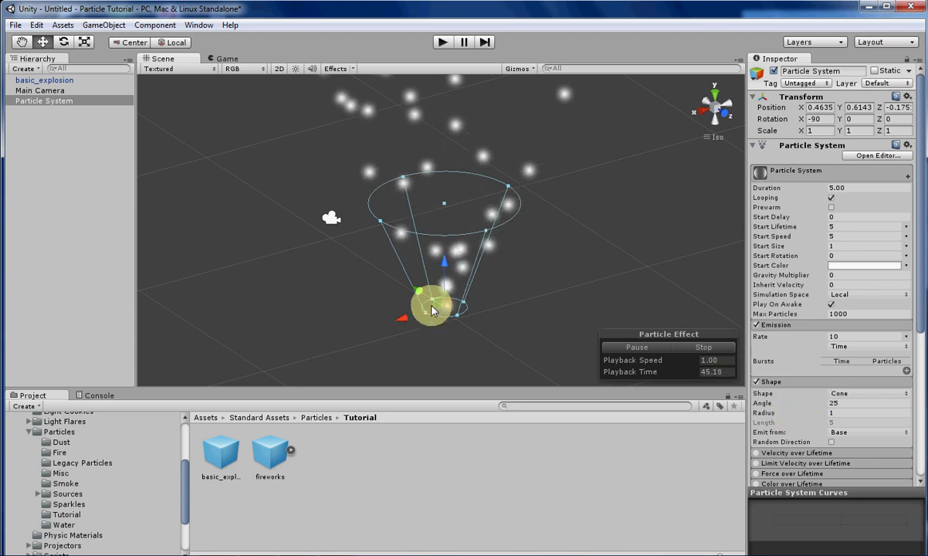
# - Set the emitter cone's angle to 5
pyautogui.click(834, 403)
pyautogui.write('5')
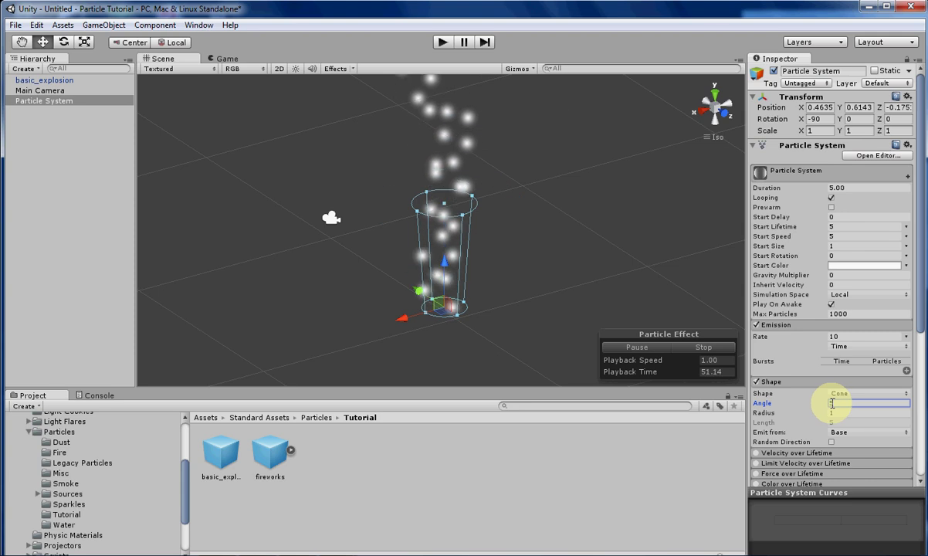
pyautogui.click(472, 196)
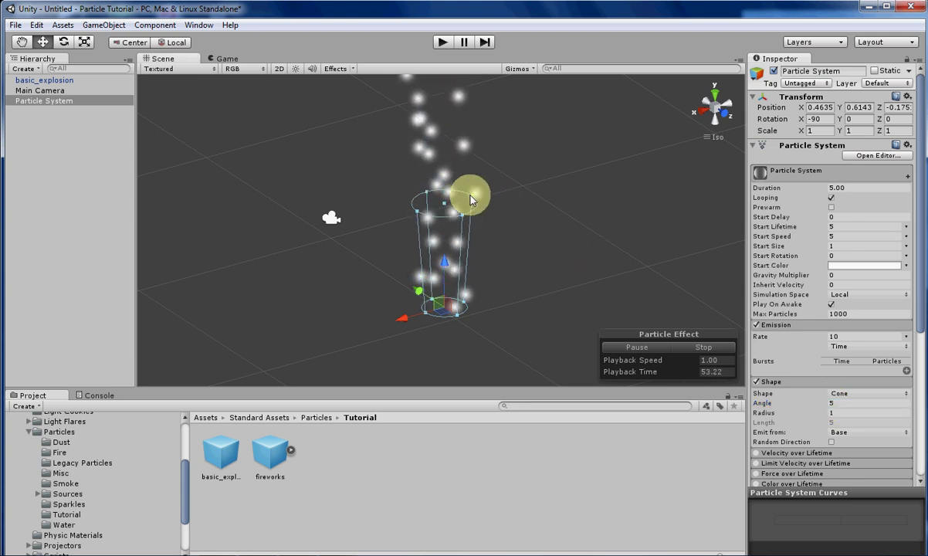
# - Reshape the cone with its upper rim handle to angles of about 16, 66 and 0, finishing at about 32.6
pyautogui.moveTo(475, 200); pyautogui.dragTo(492, 193)
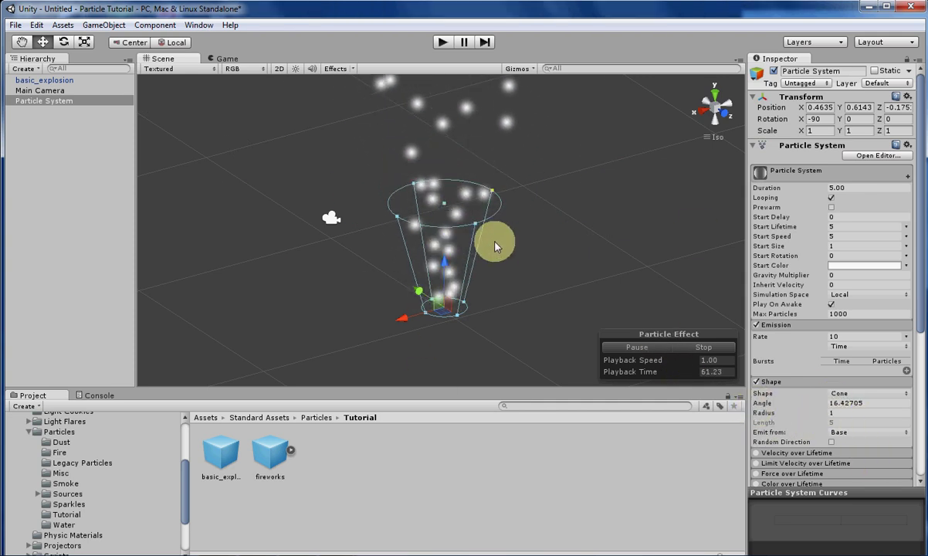
pyautogui.moveTo(493, 195); pyautogui.dragTo(695, 200)
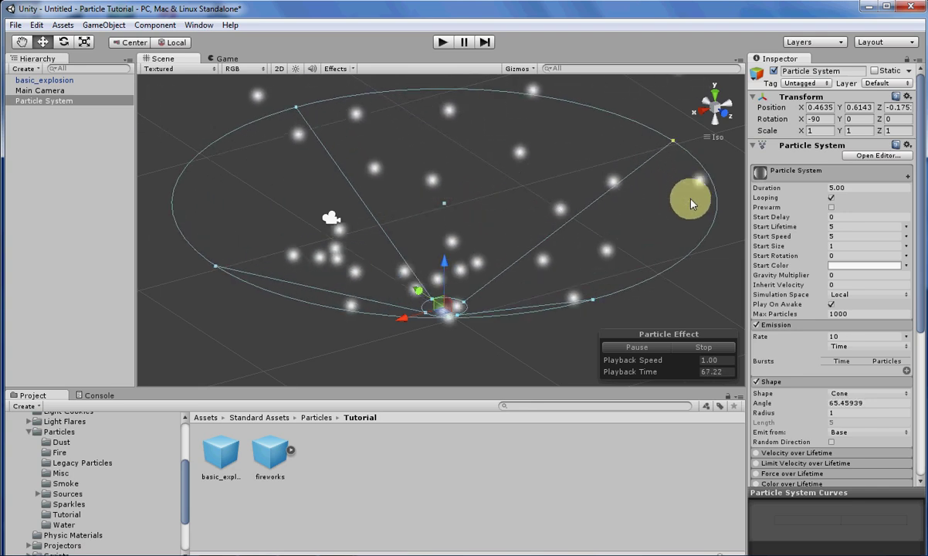
pyautogui.scroll(-5, 535, 240)
pyautogui.keyDown('alt'); pyautogui.moveTo(522, 263); pyautogui.dragTo(444, 224); pyautogui.keyUp('alt')
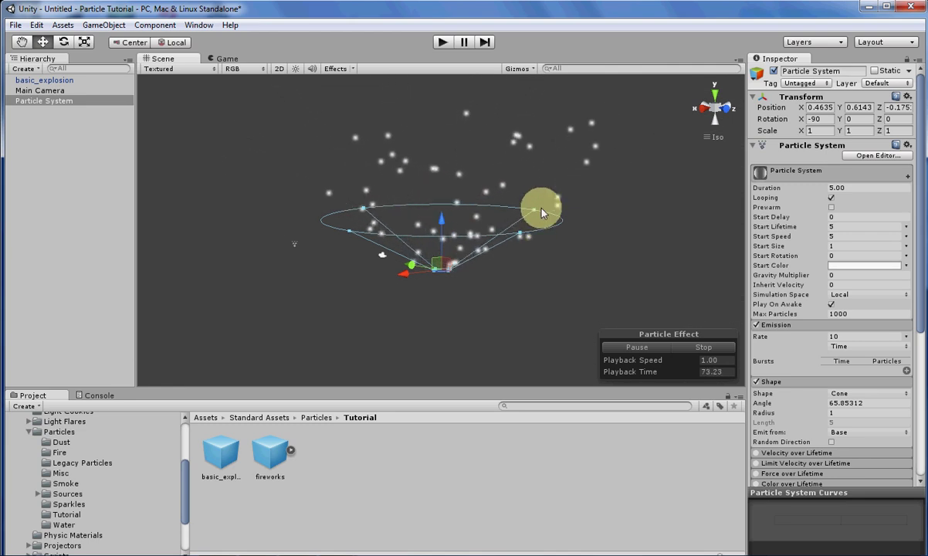
pyautogui.moveTo(541, 213); pyautogui.dragTo(402, 177)
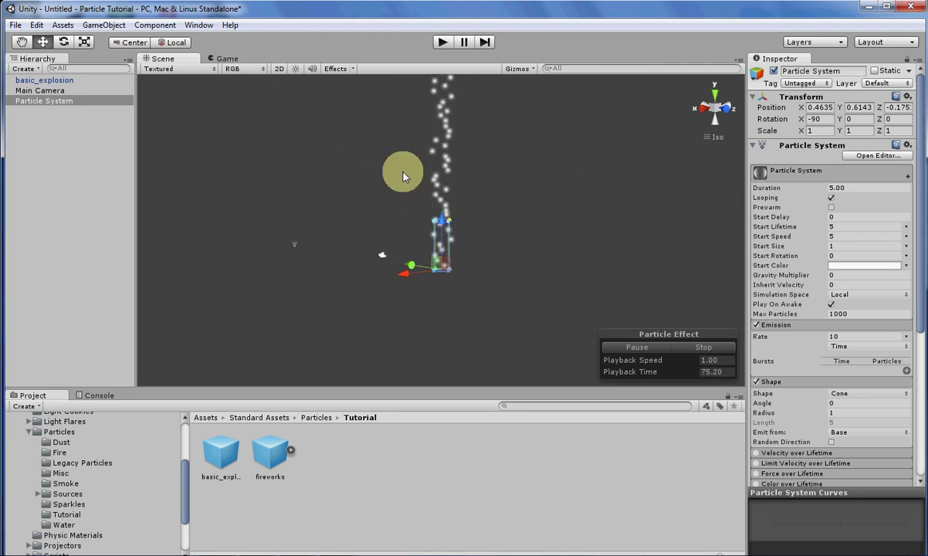
pyautogui.keyDown('alt'); pyautogui.moveTo(391, 306); pyautogui.dragTo(491, 183); pyautogui.keyUp('alt')
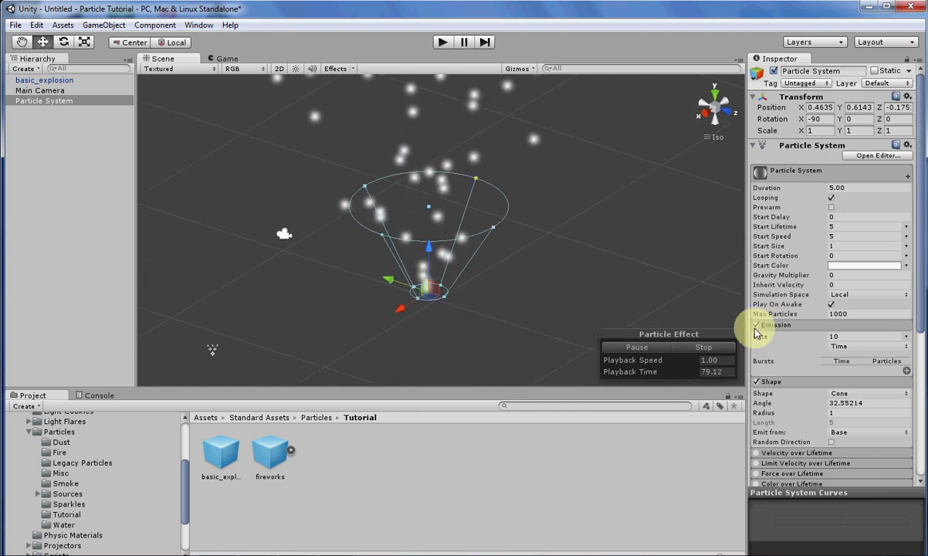
# - Set the emitter cone's radius to 5
pyautogui.keyDown('alt'); pyautogui.moveTo(607, 272); pyautogui.dragTo(452, 282); pyautogui.keyUp('alt')
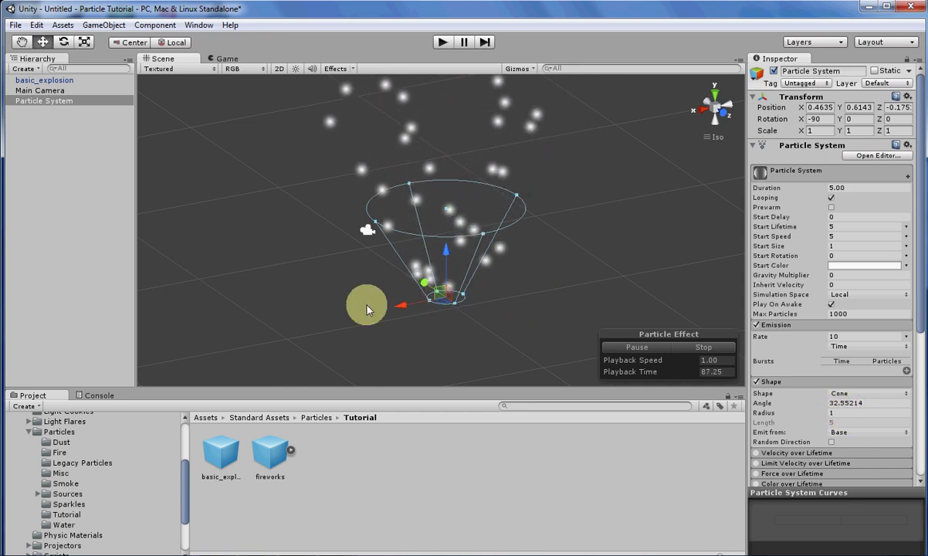
pyautogui.keyDown('alt'); pyautogui.moveTo(369, 307); pyautogui.dragTo(333, 292); pyautogui.keyUp('alt')
pyautogui.keyDown('alt'); pyautogui.moveTo(520, 298); pyautogui.dragTo(503, 321); pyautogui.keyUp('alt')
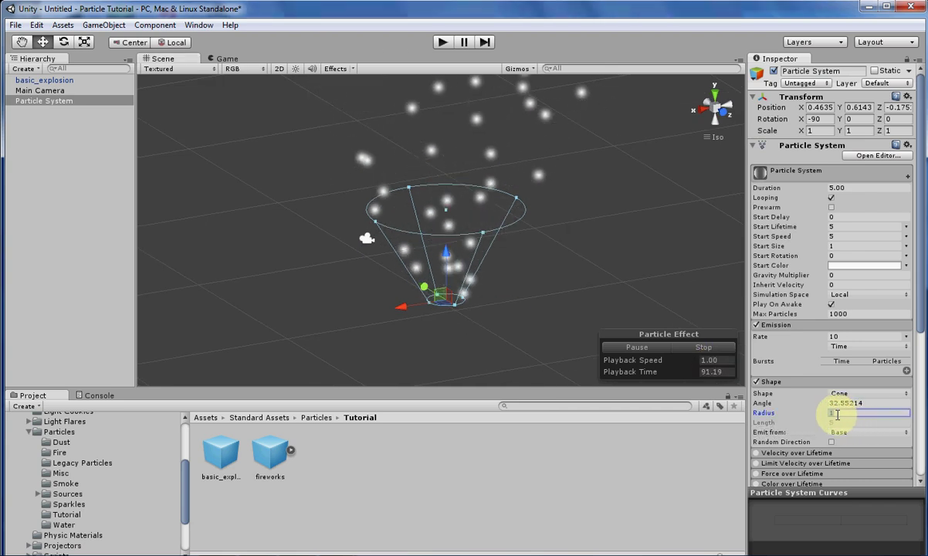
pyautogui.write('5')
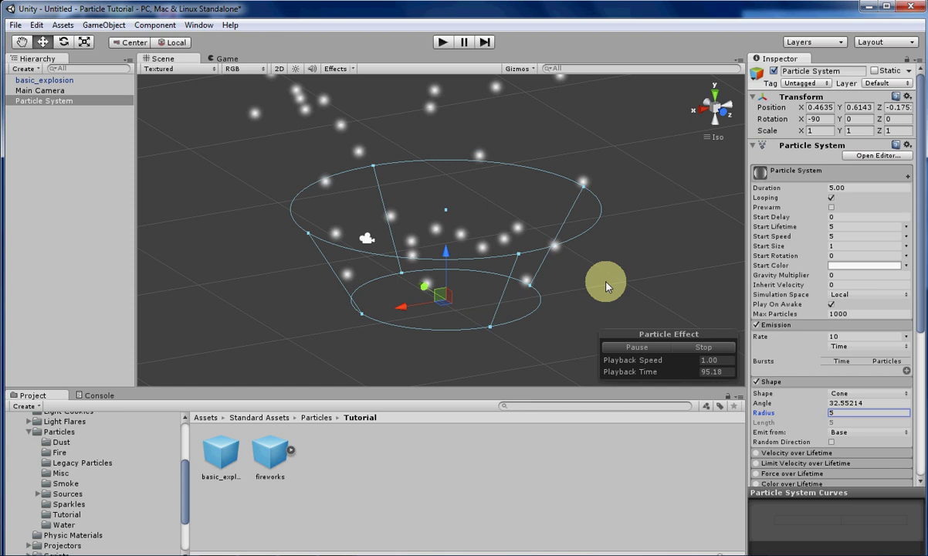
# - Set the emitter cone's radius to 1 and its angle to 25
pyautogui.doubleClick(859, 414)
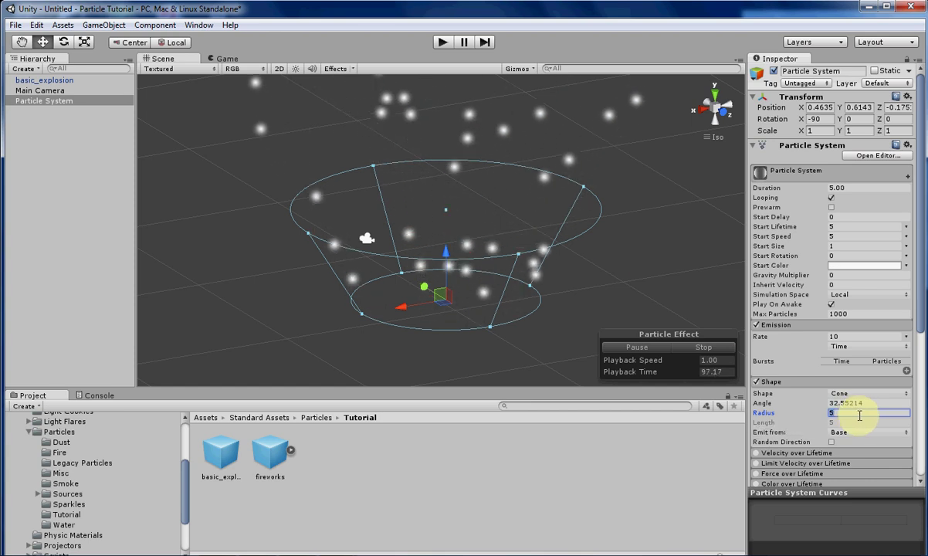
pyautogui.write('1')
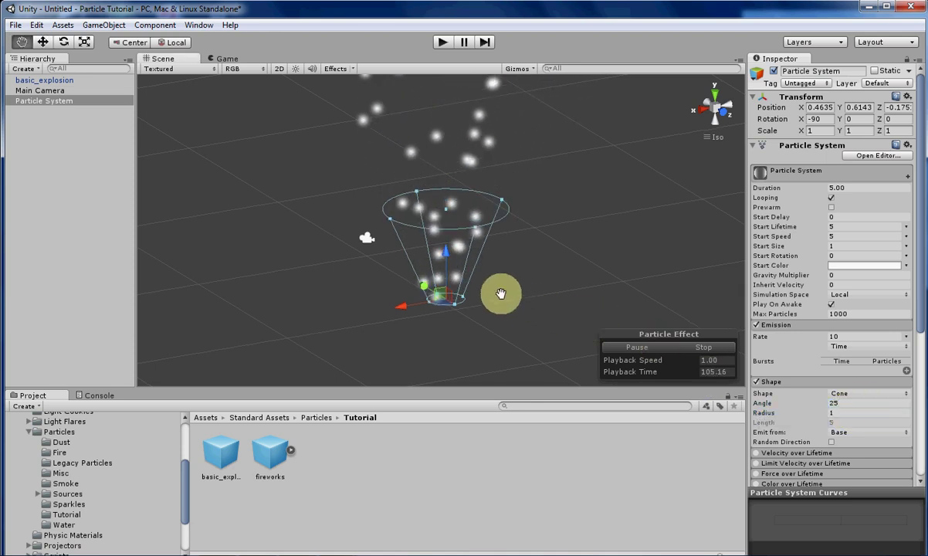
# - Make the cone emit its particles from the Base Shell
pyautogui.scroll(7, 508, 294)
pyautogui.moveTo(501, 294)
pyautogui.mouseDown(button='middle')
pyautogui.moveTo(503, 272)
pyautogui.moveTo(502, 312)
pyautogui.mouseUp(button='middle')
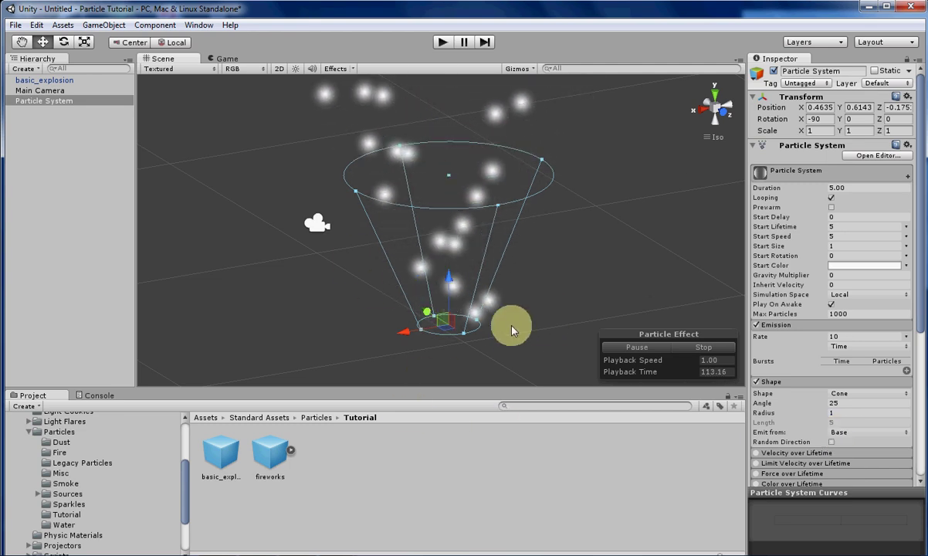
pyautogui.keyDown('alt'); pyautogui.moveTo(394, 306); pyautogui.dragTo(556, 316); pyautogui.keyUp('alt')
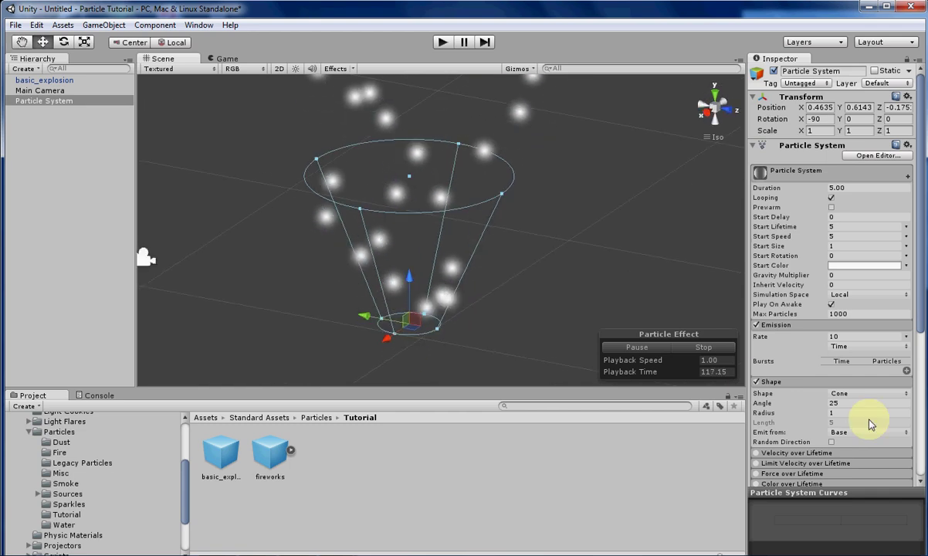
pyautogui.click(856, 432)
pyautogui.click(859, 460)
# - Switch the cone's emission source to Volume after viewing the particle flow around its base
pyautogui.keyDown('alt'); pyautogui.moveTo(336, 353); pyautogui.dragTo(440, 309); pyautogui.keyUp('alt')
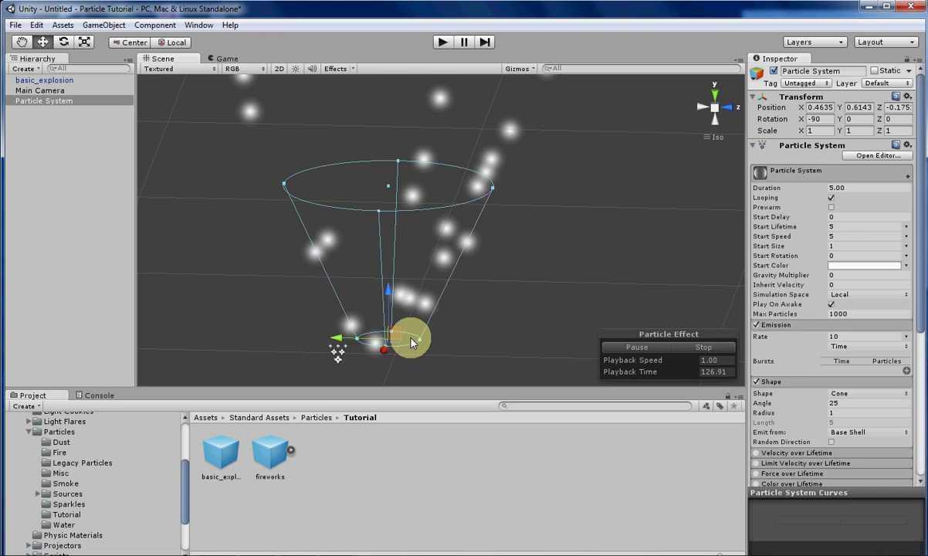
pyautogui.moveTo(538, 189); pyautogui.dragTo(521, 203, button='right')
pyautogui.keyDown('alt'); pyautogui.moveTo(521, 202); pyautogui.dragTo(437, 202); pyautogui.keyUp('alt')
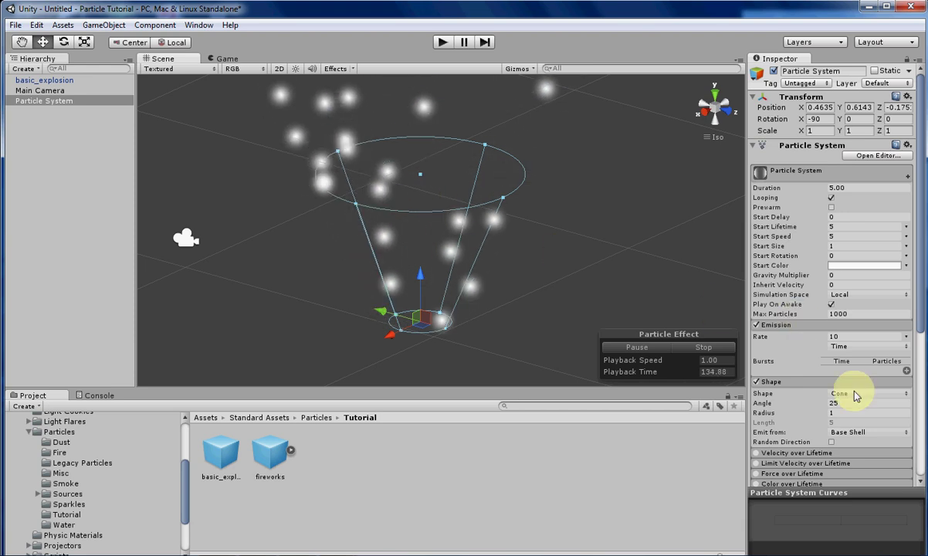
pyautogui.click(849, 434)
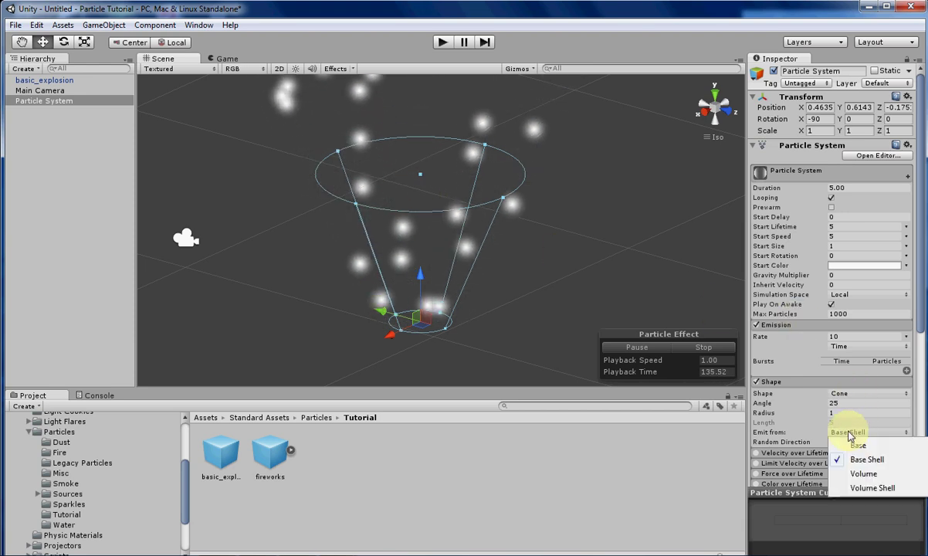
pyautogui.click(859, 474)
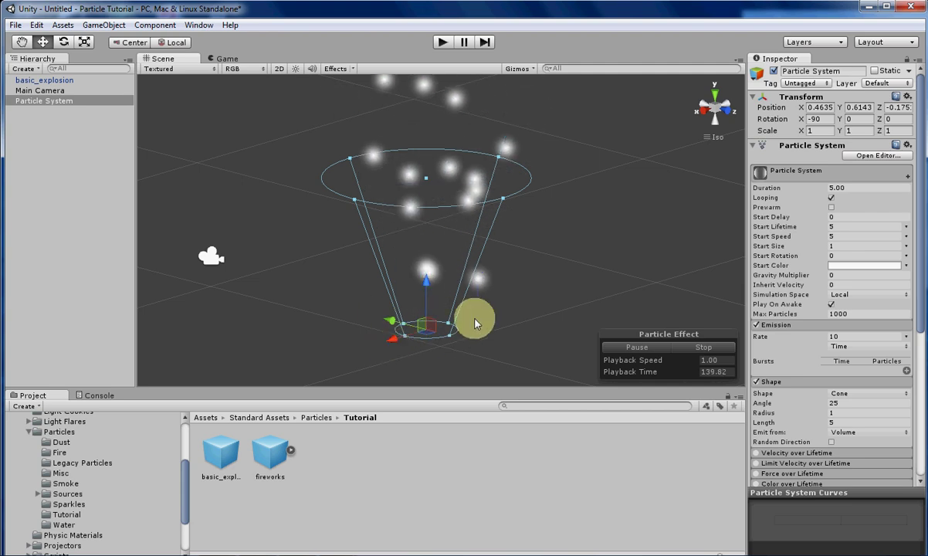
# - Switch the cone's emission source to Volume Shell
pyautogui.keyDown('alt'); pyautogui.moveTo(530, 315); pyautogui.dragTo(460, 311); pyautogui.keyUp('alt')
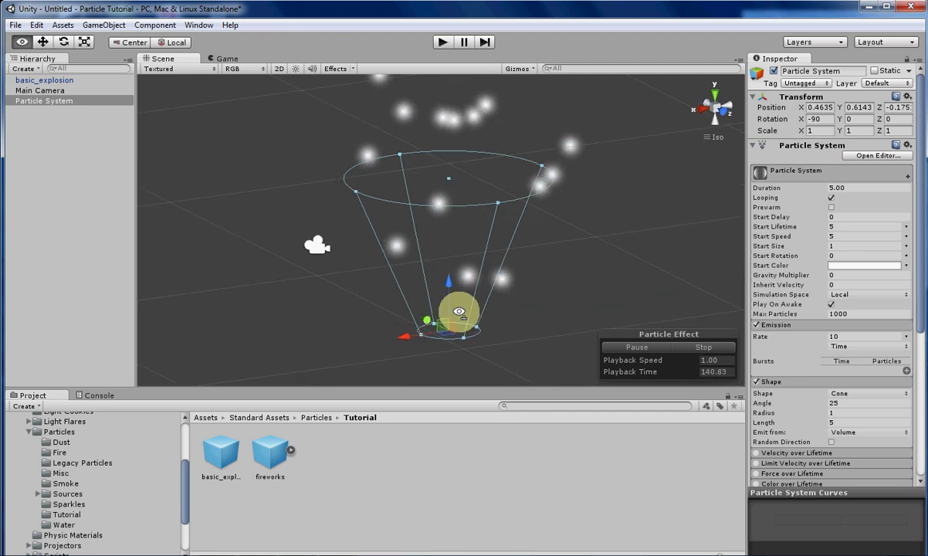
pyautogui.click(853, 437)
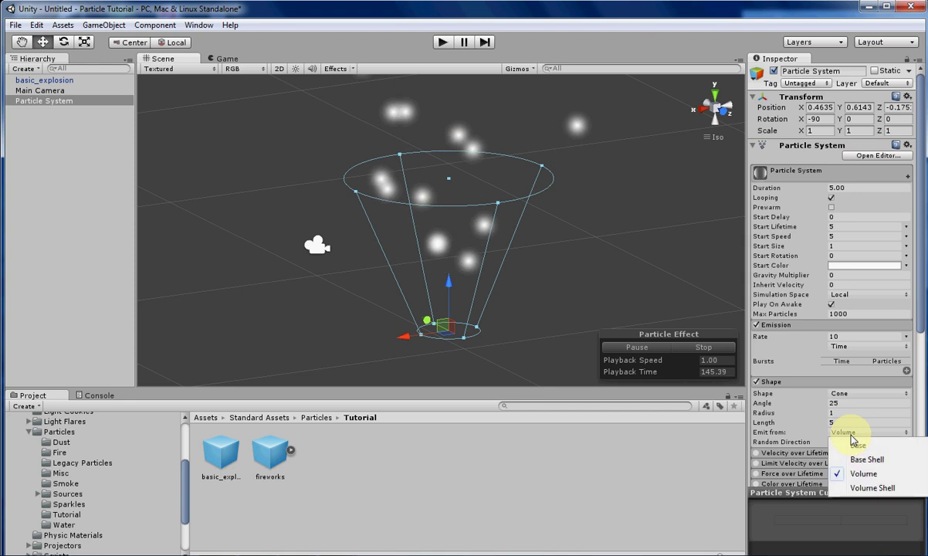
pyautogui.click(868, 488)
# - Enable Random Direction for the particles emitted from the cone
pyautogui.keyDown('alt'); pyautogui.moveTo(493, 323); pyautogui.dragTo(432, 281); pyautogui.keyUp('alt')
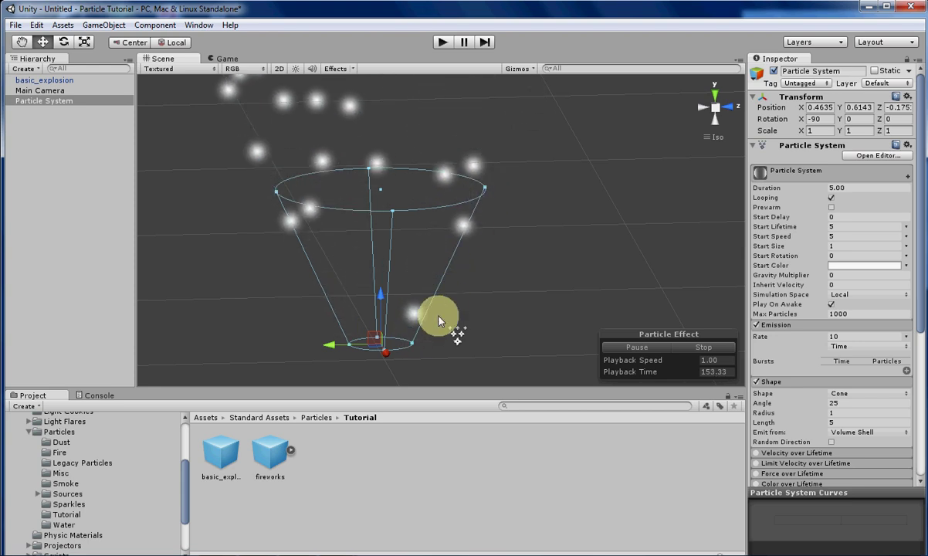
pyautogui.keyDown('alt'); pyautogui.moveTo(448, 290); pyautogui.dragTo(579, 263); pyautogui.keyUp('alt')
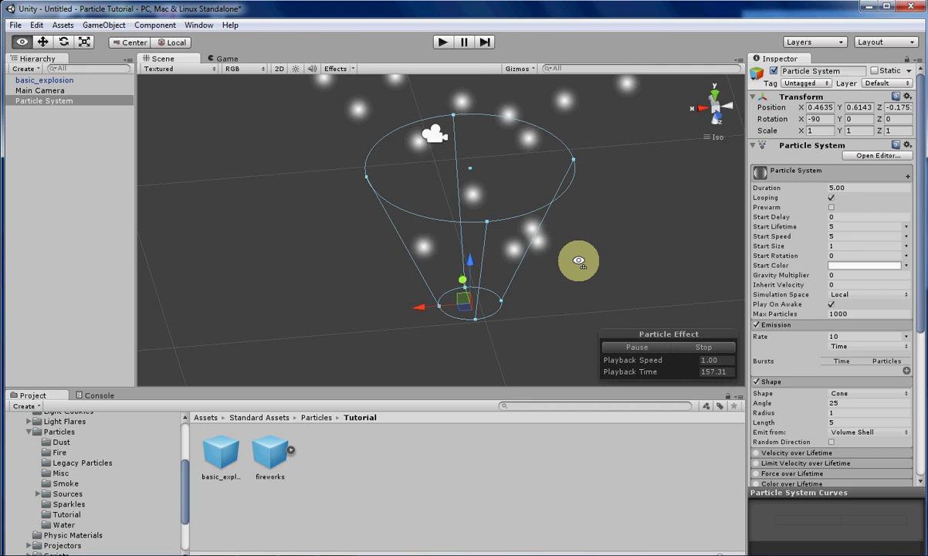
pyautogui.click(831, 442)
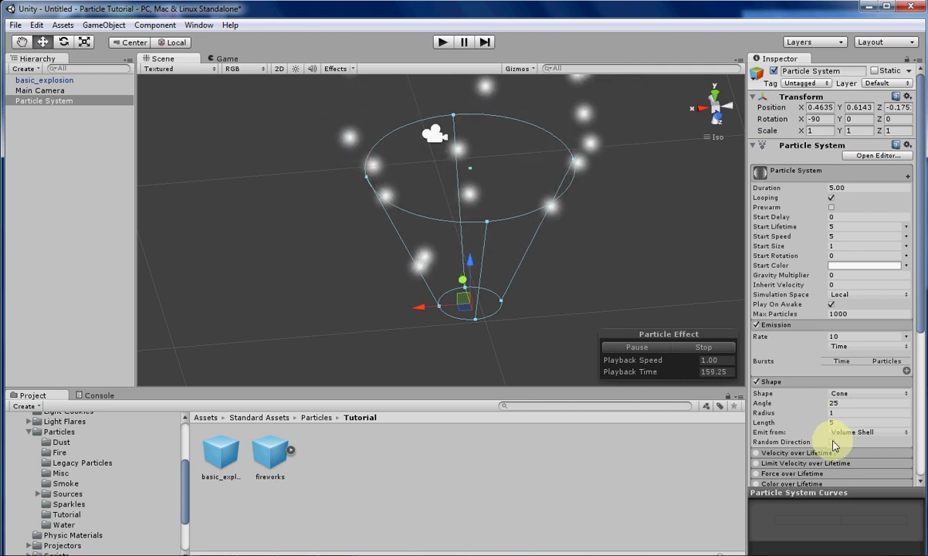
# - Disable Random Direction and set the cone to emit from its Base
pyautogui.keyDown('alt'); pyautogui.moveTo(512, 337); pyautogui.dragTo(306, 226); pyautogui.keyUp('alt')
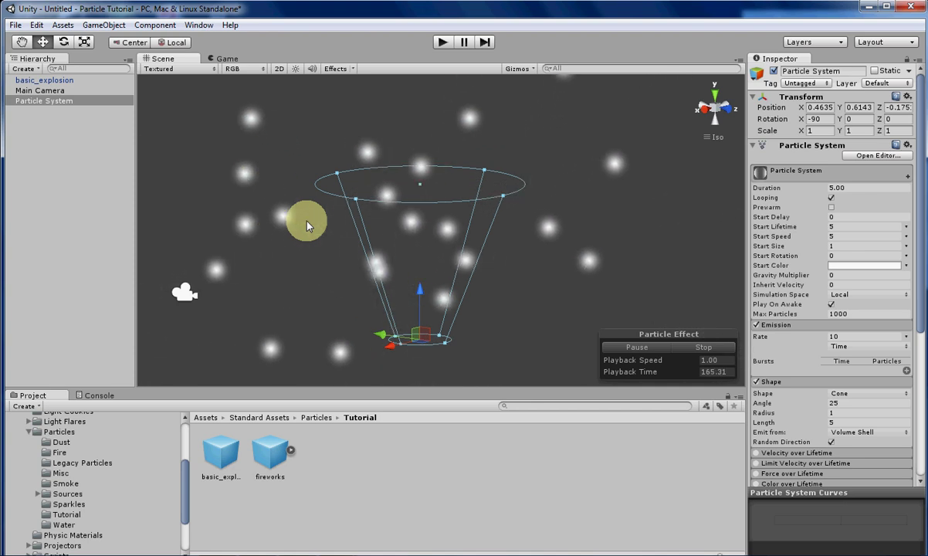
pyautogui.keyDown('alt'); pyautogui.moveTo(566, 315); pyautogui.dragTo(490, 255); pyautogui.keyUp('alt')
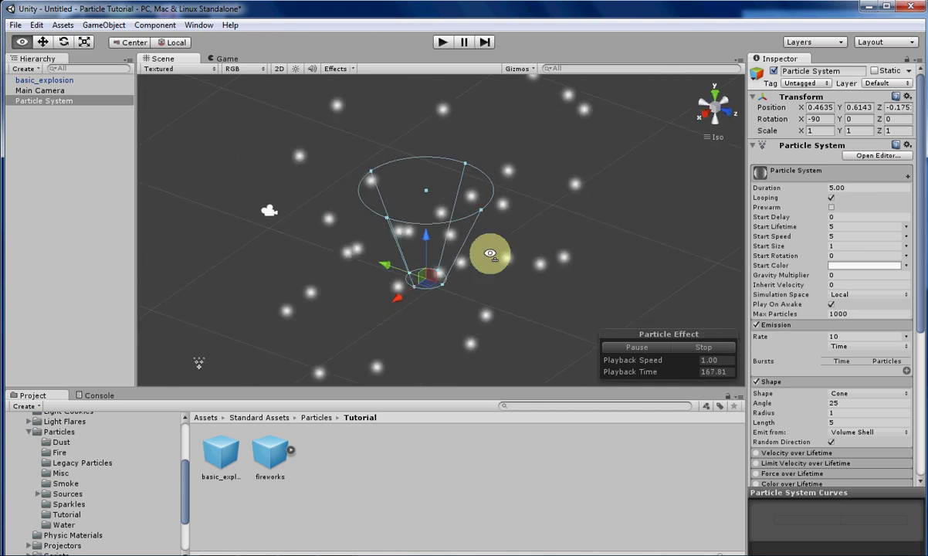
pyautogui.click(833, 444)
pyautogui.click(852, 433)
pyautogui.click(856, 445)
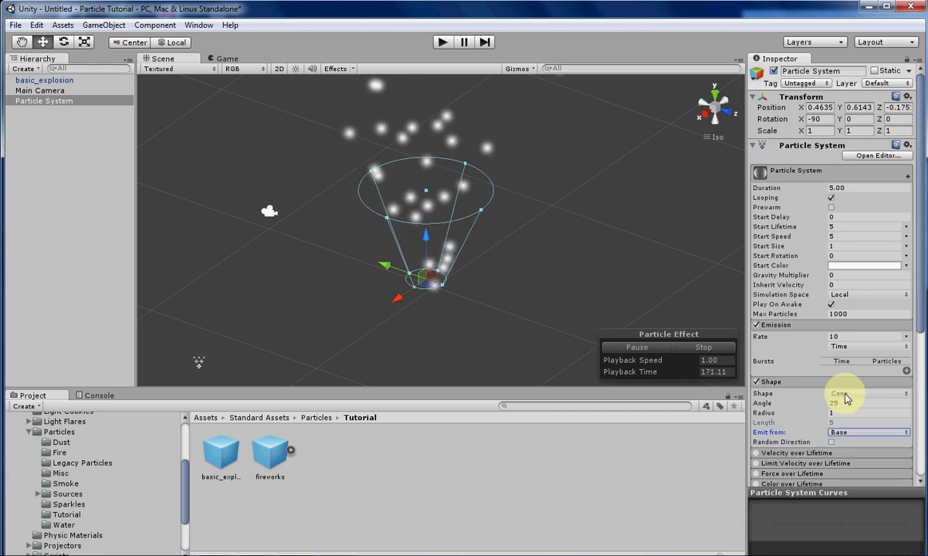
# - Change the emitter shape to Sphere and raise the particle system to a Y position of about 6.03
pyautogui.click(849, 395)
pyautogui.click(859, 411)
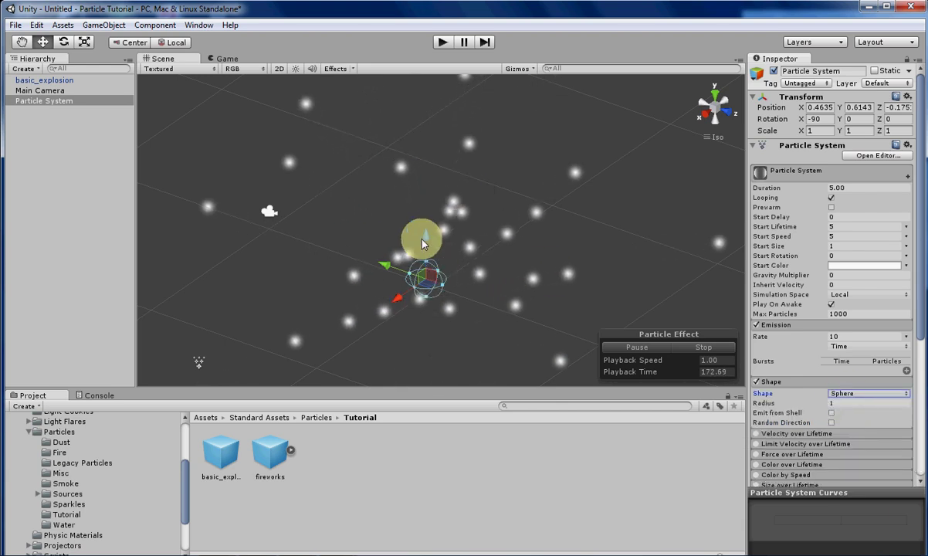
pyautogui.moveTo(423, 234); pyautogui.dragTo(504, 131)
pyautogui.moveTo(505, 127); pyautogui.dragTo(500, 216, button='middle')
pyautogui.scroll(15, 433, 239)
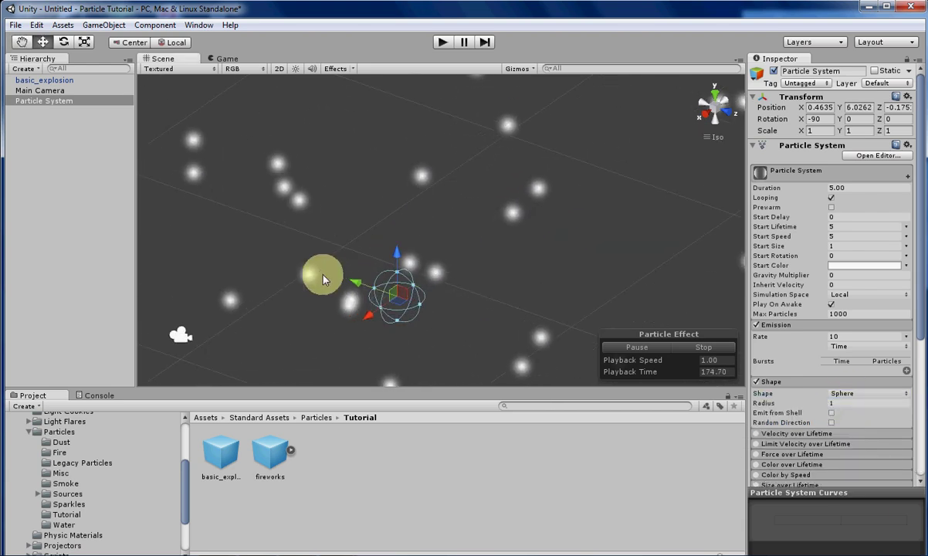
pyautogui.moveTo(355, 232); pyautogui.dragTo(352, 190, button='middle')
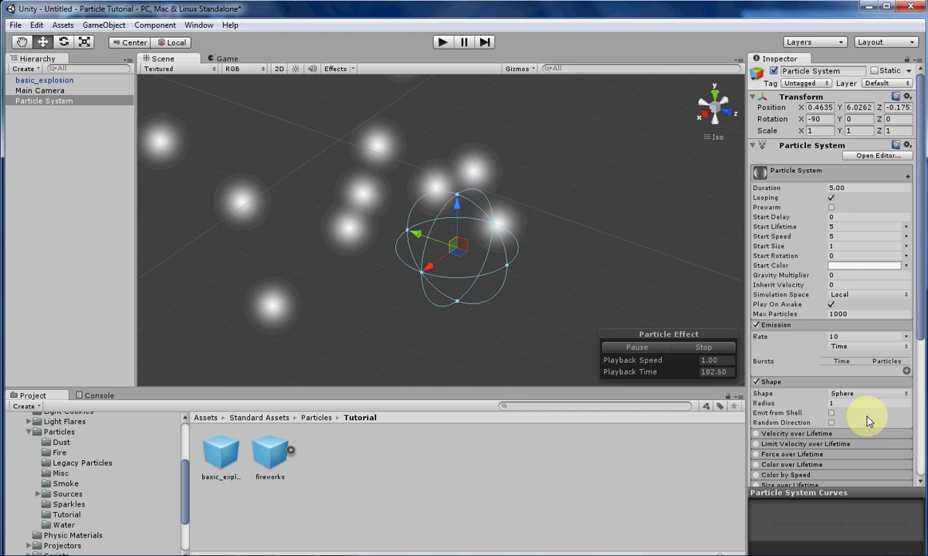
# - Try enlarging the sphere emitter to a radius of about 2.47 and set the radius back to 1
pyautogui.moveTo(487, 234)
pyautogui.mouseDown()
pyautogui.moveTo(491, 221)
pyautogui.moveTo(500, 227)
pyautogui.mouseUp()
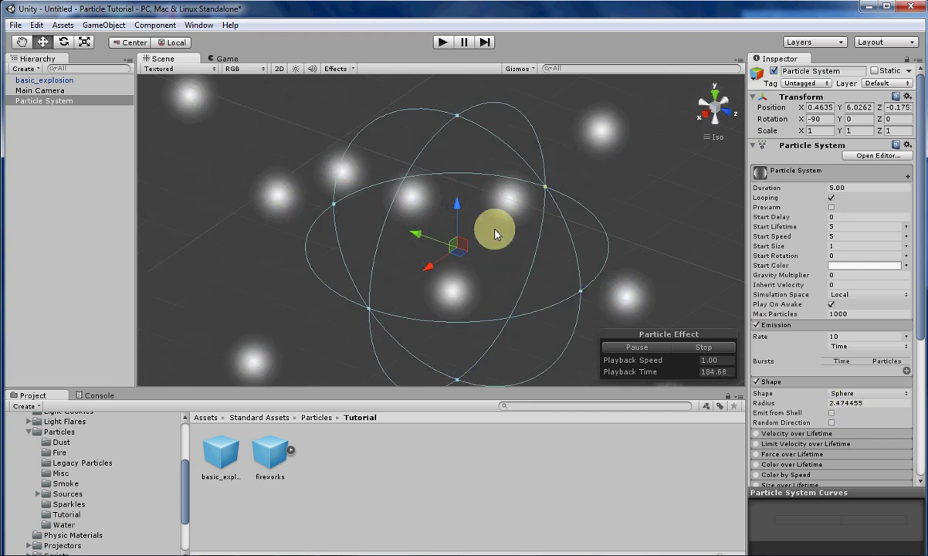
pyautogui.click(852, 404)
pyautogui.press('BackSpace')
pyautogui.press('BackSpace')
pyautogui.press('BackSpace')
pyautogui.press('BackSpace')
pyautogui.press('BackSpace')
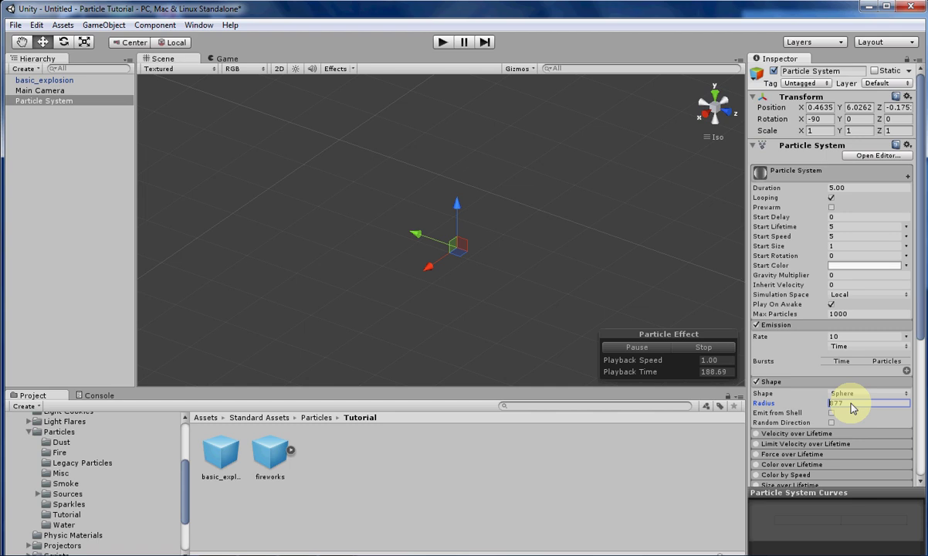
pyautogui.write('1')
pyautogui.press('BackSpace')
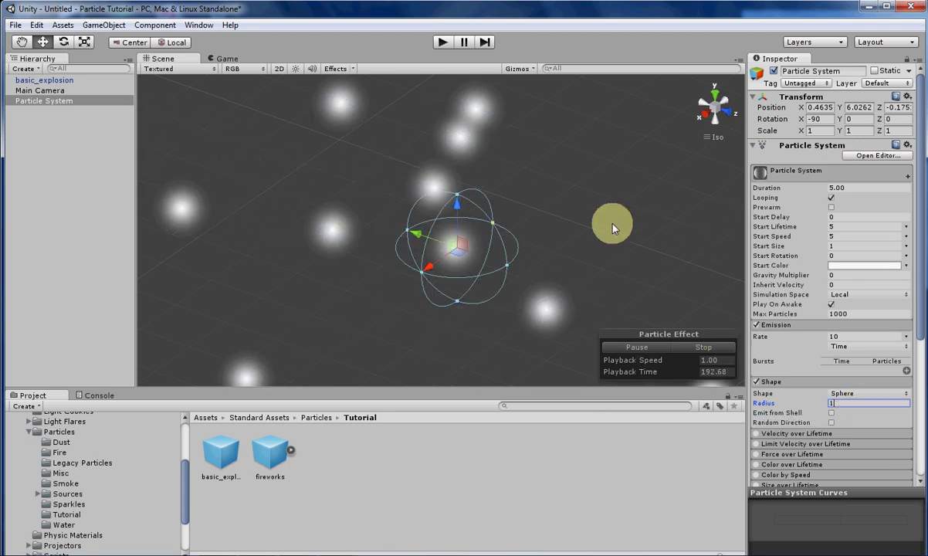
# - Enable Emit from Shell for the sphere emitter and view the particles around it
pyautogui.moveTo(611, 221)
pyautogui.keyDown('alt'); pyautogui.mouseDown()
pyautogui.moveTo(549, 207)
pyautogui.moveTo(606, 212)
pyautogui.mouseUp(); pyautogui.keyUp('alt')
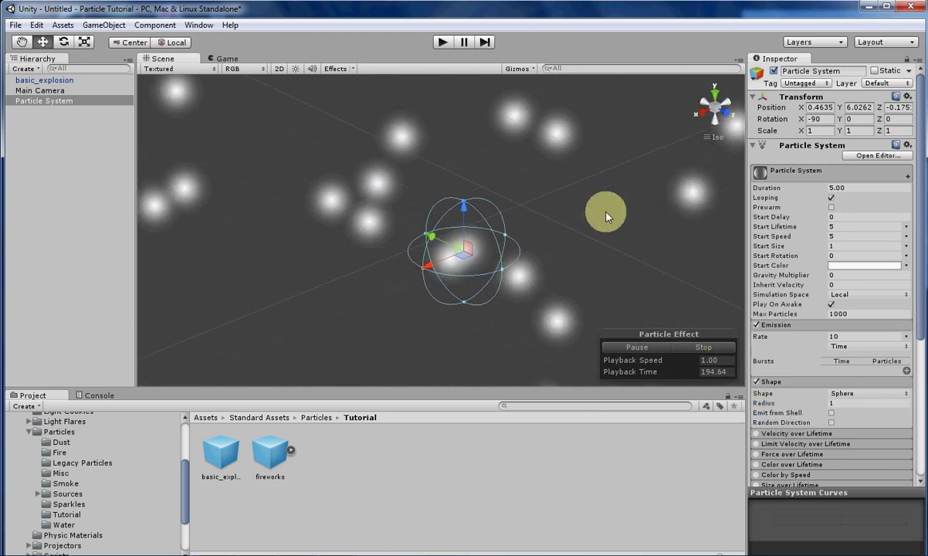
pyautogui.click(833, 415)
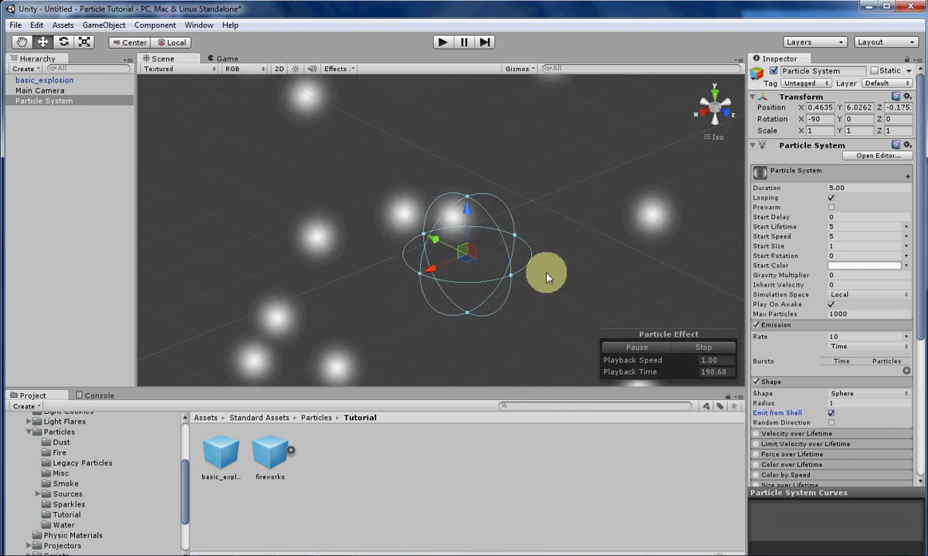
pyautogui.scroll(2, 550, 307)
pyautogui.moveTo(578, 267); pyautogui.dragTo(516, 199, button='middle')
pyautogui.scroll(-7, 553, 255)
pyautogui.keyDown('alt'); pyautogui.moveTo(553, 254); pyautogui.dragTo(489, 223); pyautogui.keyUp('alt')
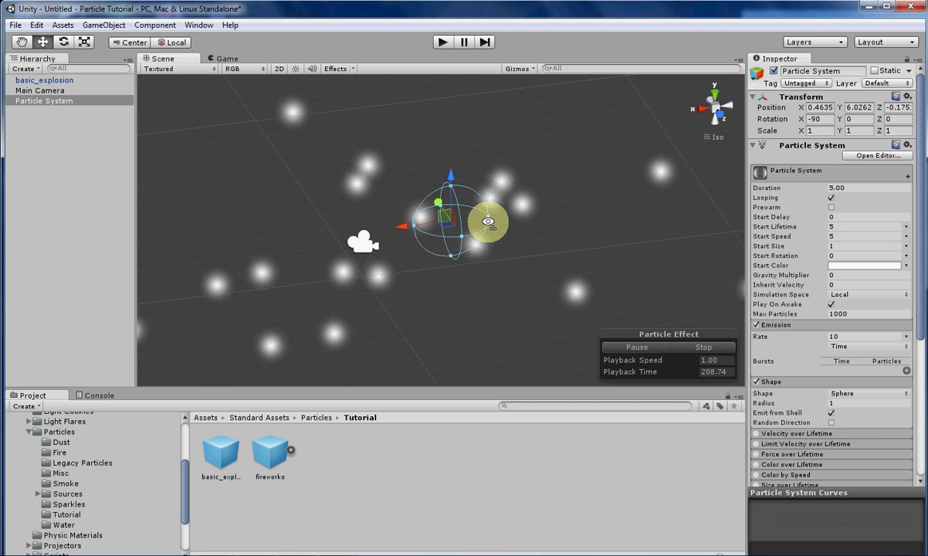
# - Try Random Direction on the sphere emitter, and turn off both it and Emit from Shell
pyautogui.click(831, 422)
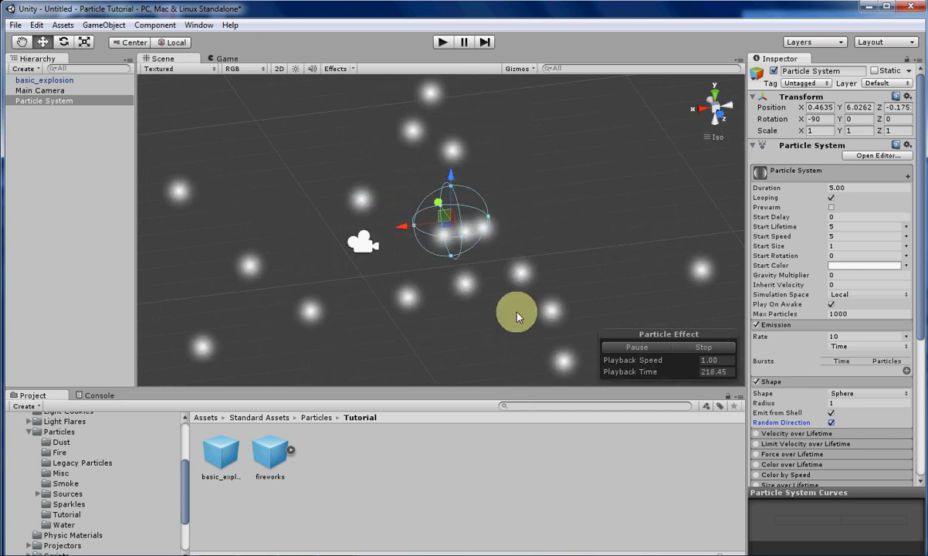
pyautogui.click(831, 422)
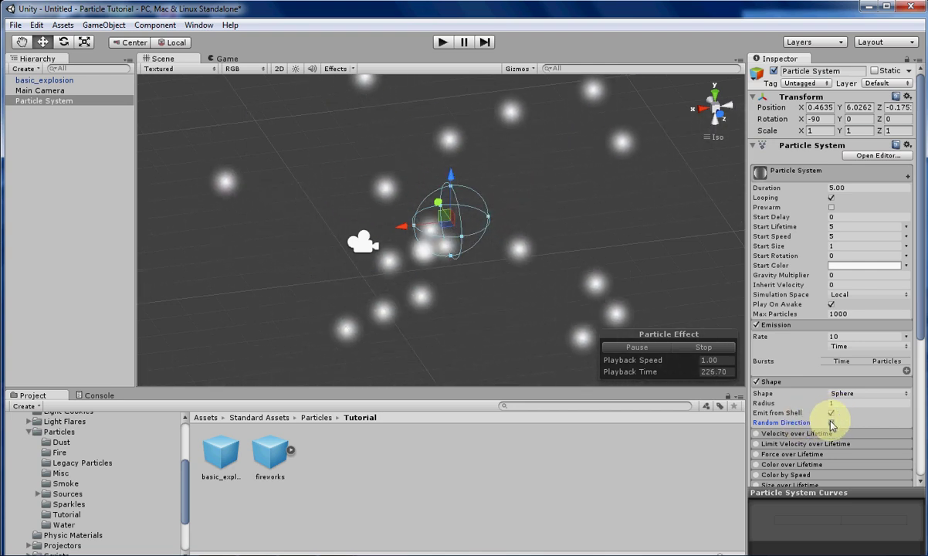
pyautogui.click(831, 413)
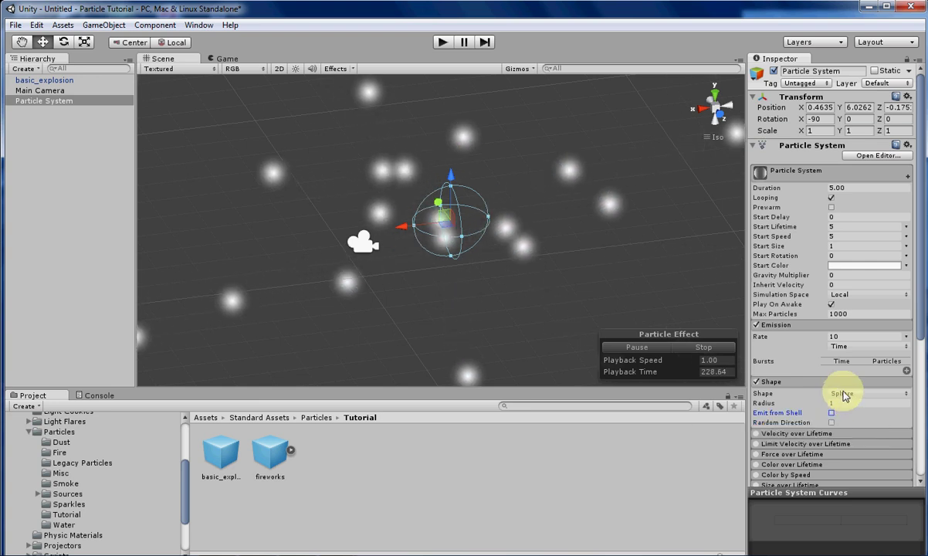
# - Change the emitter shape to HemiSphere and enlarge its radius to about 1.5
pyautogui.click(861, 422)
pyautogui.keyDown('alt'); pyautogui.moveTo(478, 278); pyautogui.dragTo(448, 221); pyautogui.keyUp('alt')
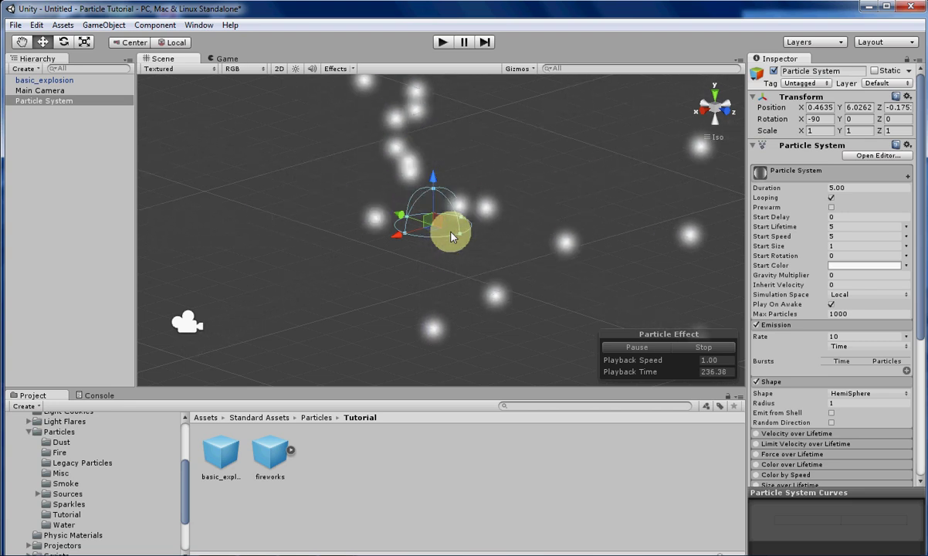
pyautogui.moveTo(458, 241)
pyautogui.mouseDown()
pyautogui.moveTo(508, 262)
pyautogui.moveTo(458, 241)
pyautogui.moveTo(500, 254)
pyautogui.moveTo(474, 249)
pyautogui.moveTo(473, 238)
pyautogui.mouseUp()
# - Enable Emit from Shell and Random Direction for the hemisphere emitter
pyautogui.click(831, 413)
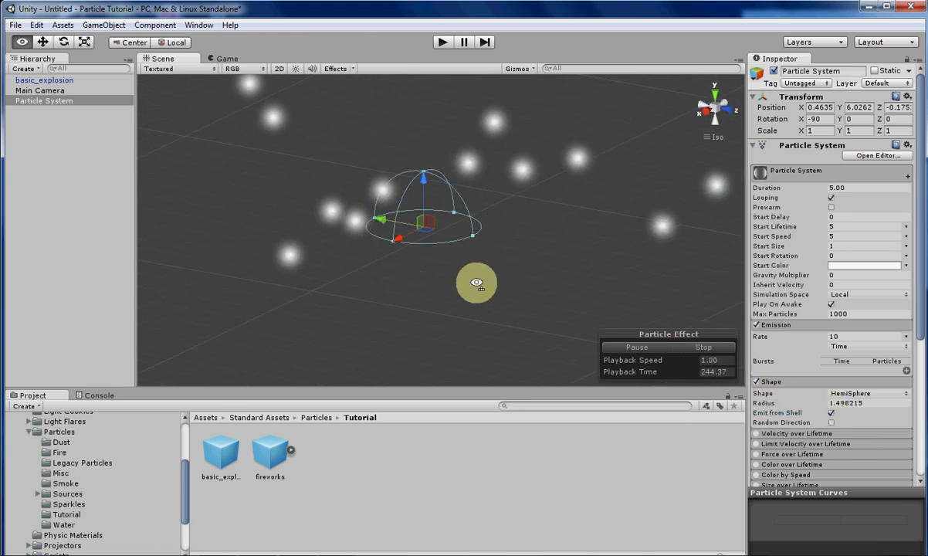
pyautogui.keyDown('alt'); pyautogui.moveTo(477, 280); pyautogui.dragTo(424, 285); pyautogui.keyUp('alt')
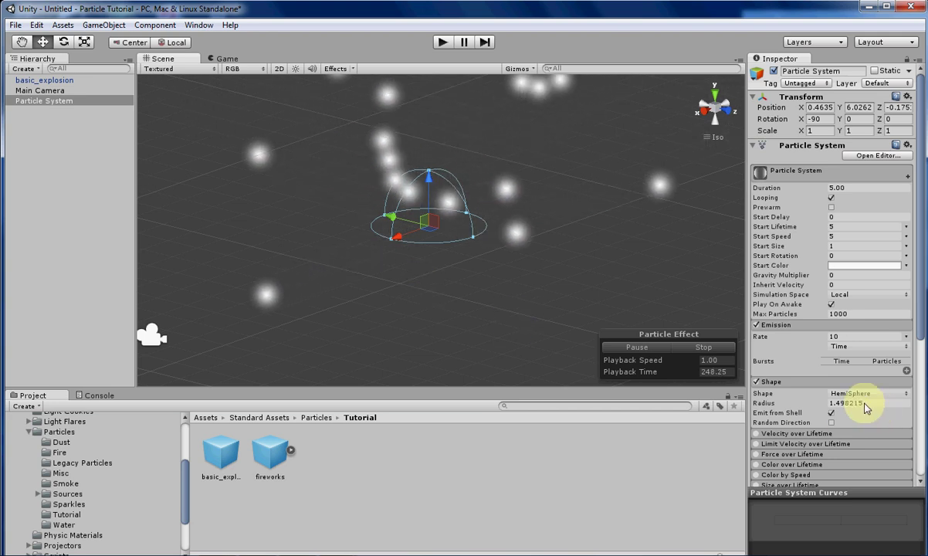
pyautogui.click(831, 422)
pyautogui.keyDown('alt'); pyautogui.moveTo(522, 215); pyautogui.dragTo(502, 217); pyautogui.keyUp('alt')
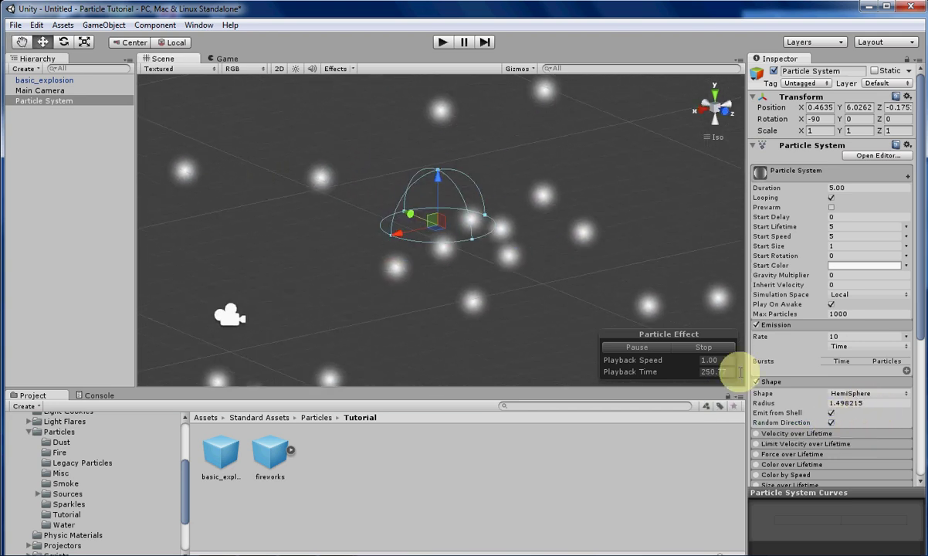
# - Disable the hemisphere's Emit from Shell and Random Direction options and set its radius to 1
pyautogui.click(831, 413)
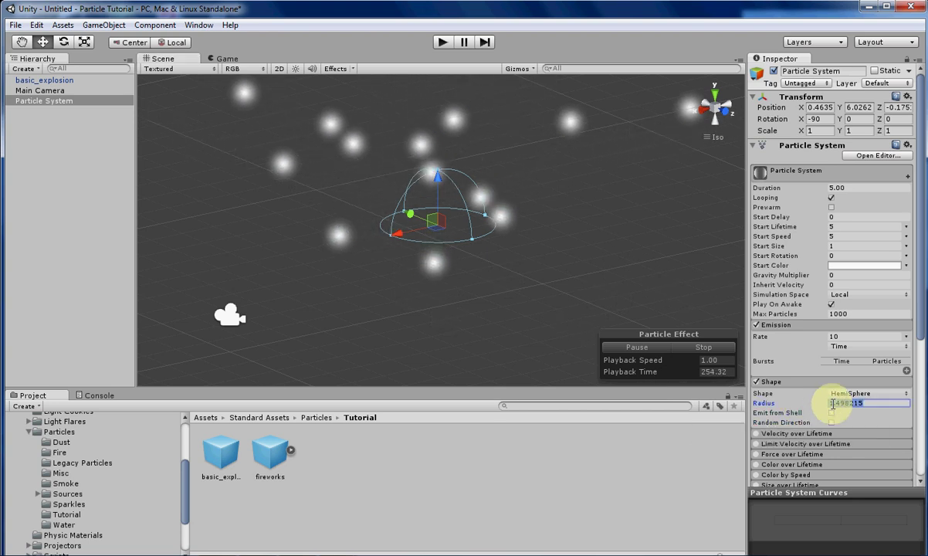
pyautogui.click(833, 403)
pyautogui.write('1')
# - Change the emitter shape to Box and view how the particles leave it
pyautogui.click(872, 394)
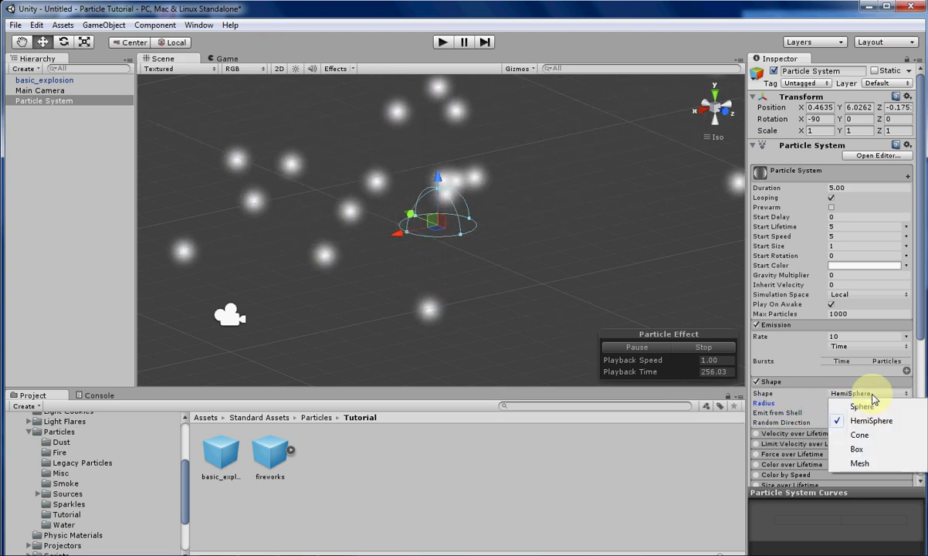
pyautogui.click(859, 450)
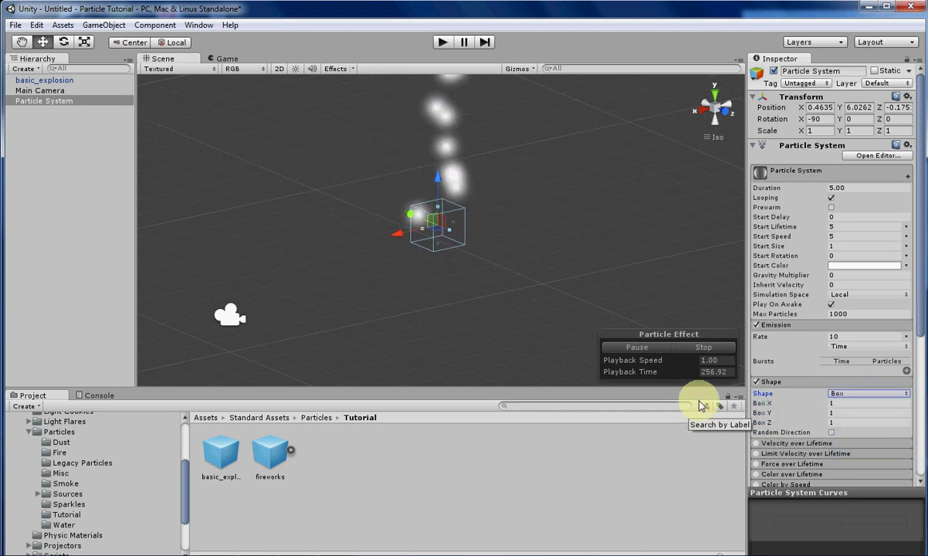
pyautogui.scroll(-3, 505, 305)
pyautogui.moveTo(505, 305); pyautogui.dragTo(504, 290, button='middle')
pyautogui.scroll(15, 504, 293)
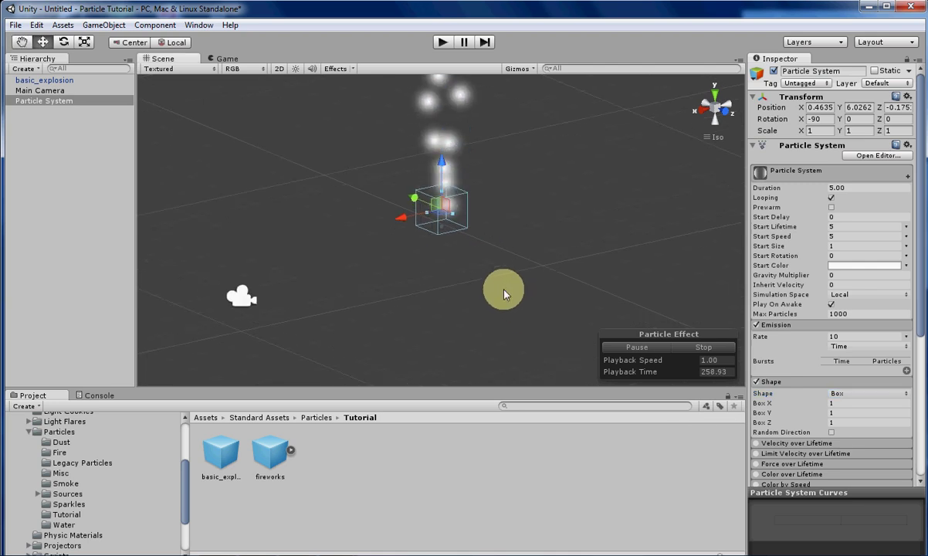
pyautogui.keyDown('alt'); pyautogui.moveTo(460, 310); pyautogui.dragTo(527, 309); pyautogui.keyUp('alt')
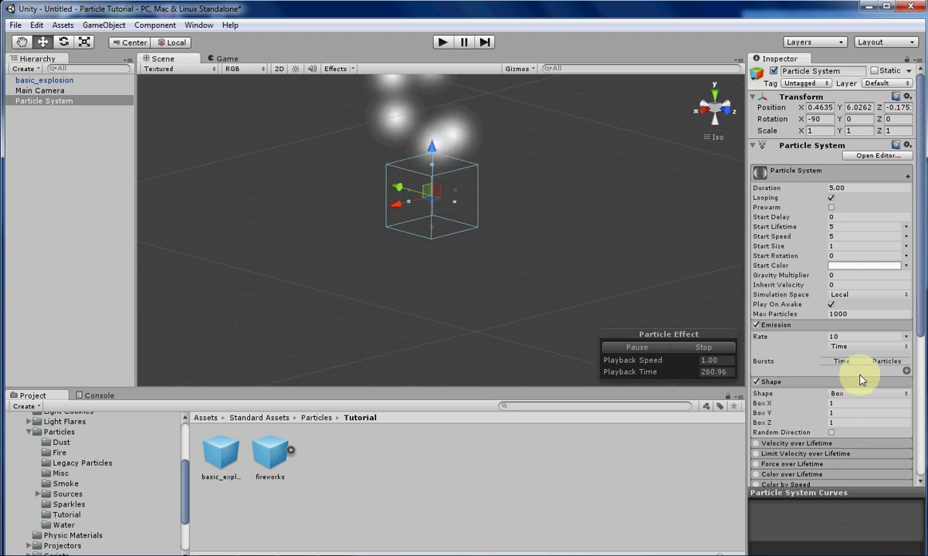
pyautogui.click(852, 396)
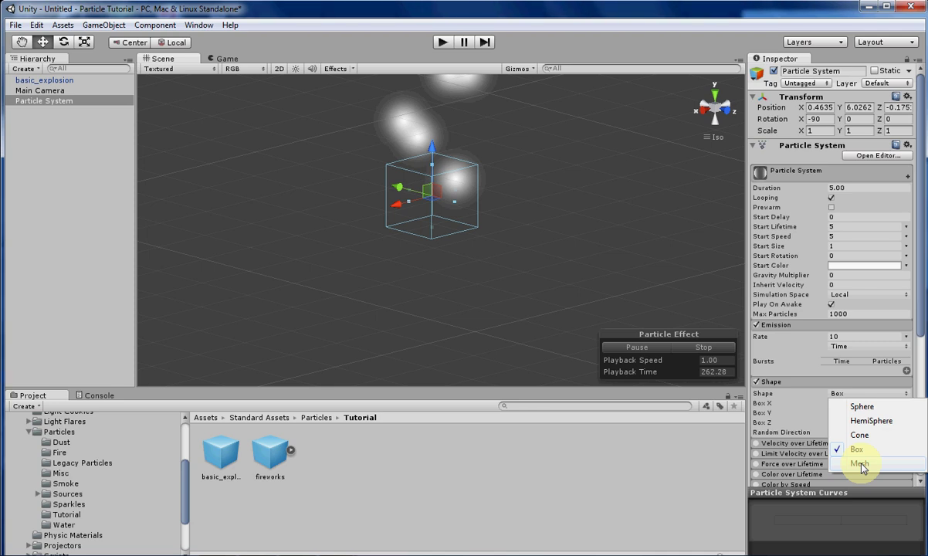
pyautogui.keyDown('alt'); pyautogui.moveTo(555, 257); pyautogui.dragTo(474, 276); pyautogui.keyUp('alt')
pyautogui.scroll(-7, 465, 261)
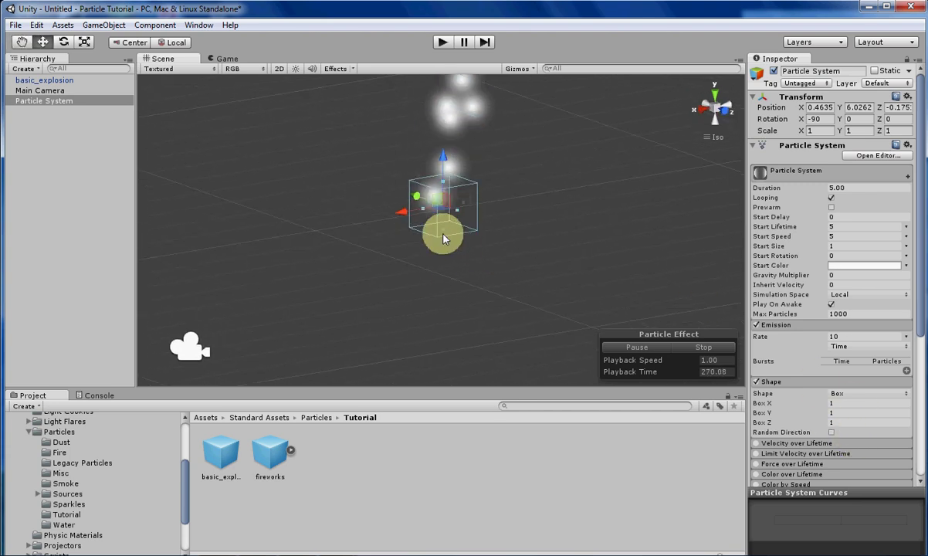
# - Try stretching the box emitter to a Box Y of about 3.71 and undo the stretch
pyautogui.moveTo(456, 216); pyautogui.dragTo(465, 246)
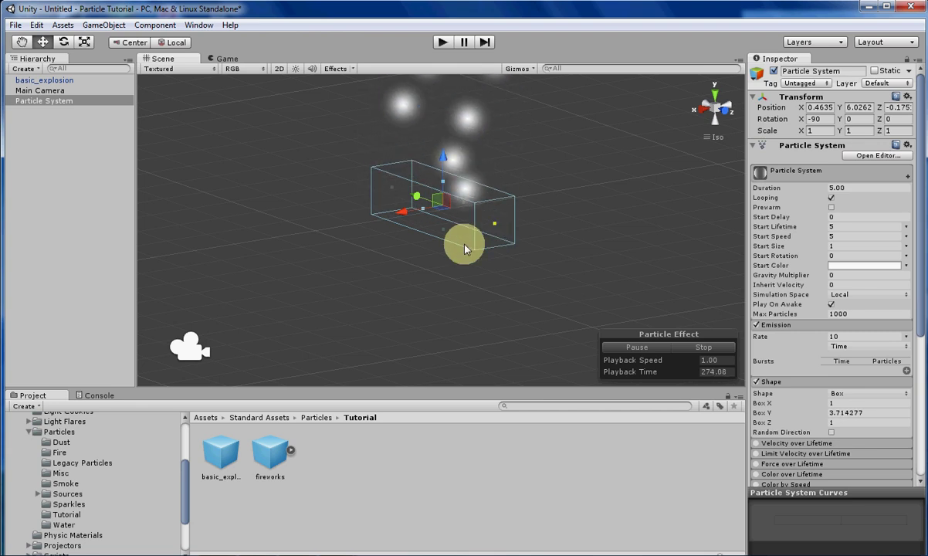
pyautogui.hotkey('ctrl', 'z')
pyautogui.keyDown('alt'); pyautogui.moveTo(541, 236); pyautogui.dragTo(516, 231); pyautogui.keyUp('alt')
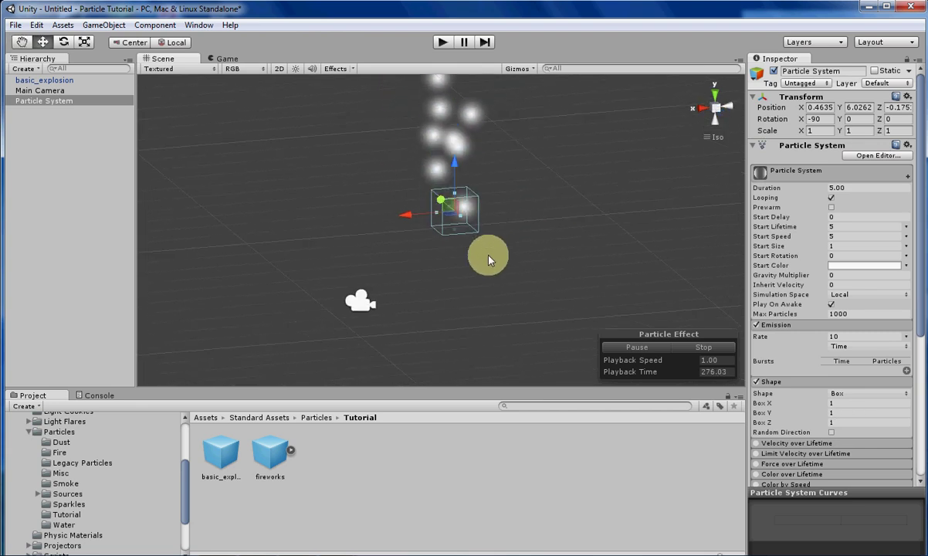
pyautogui.scroll(8, 414, 258)
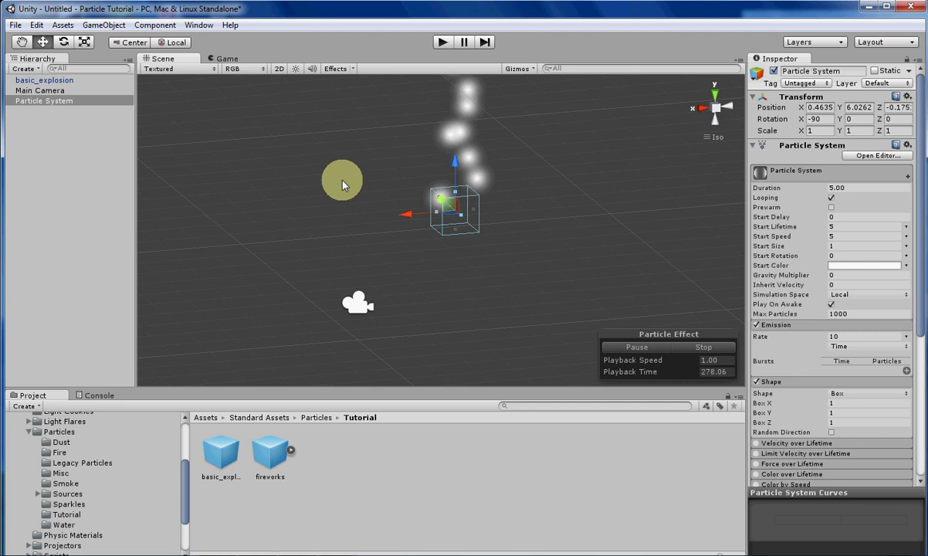
pyautogui.moveTo(342, 176); pyautogui.dragTo(333, 216, button='middle')
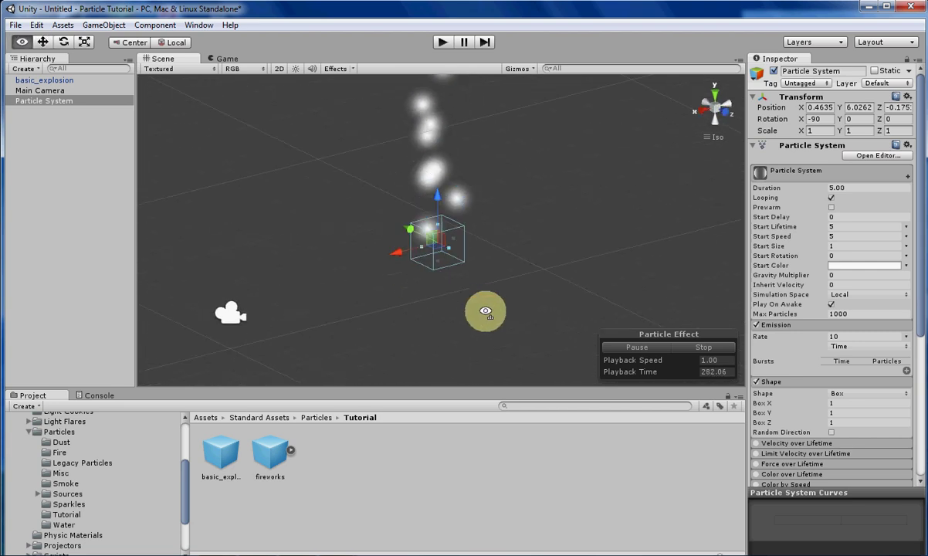
# - Try Random Direction on the box emitter and turn it off again
pyautogui.click(832, 433)
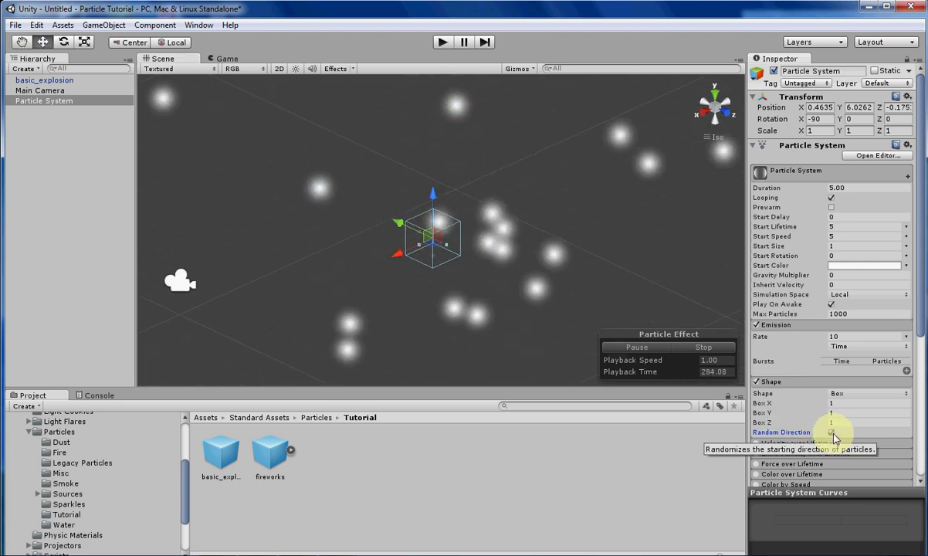
pyautogui.click(832, 434)
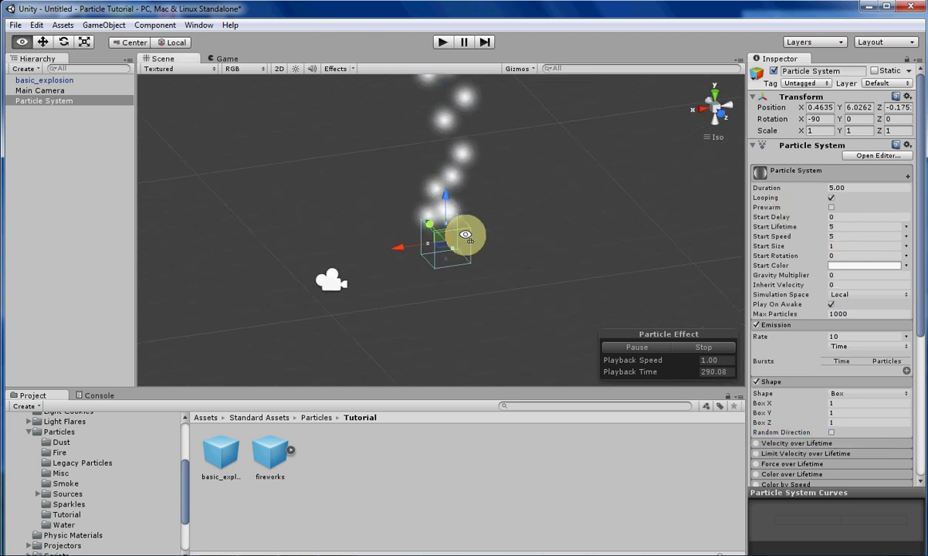
# - Change the emitter shape back to Sphere and enable Emit from Shell
pyautogui.scroll(3, 438, 252)
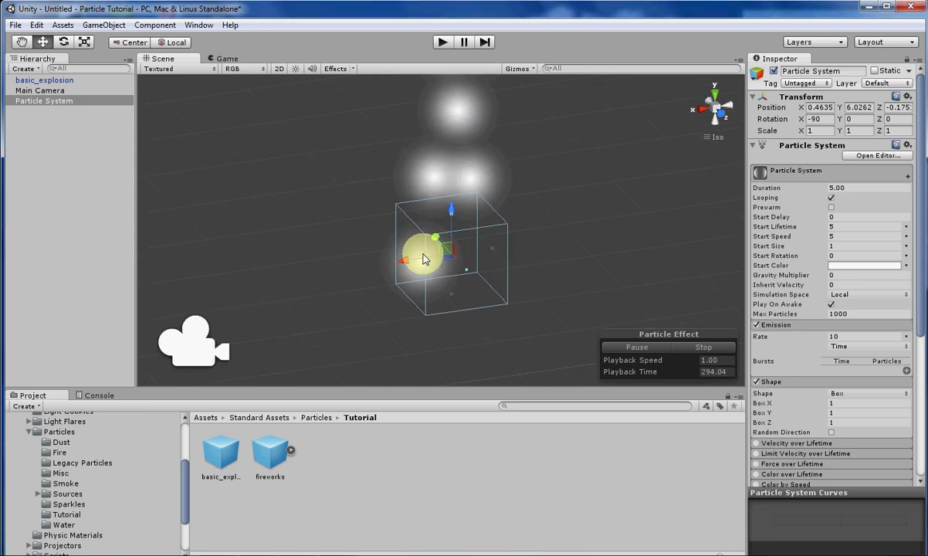
pyautogui.moveTo(423, 259); pyautogui.dragTo(422, 219, button='middle')
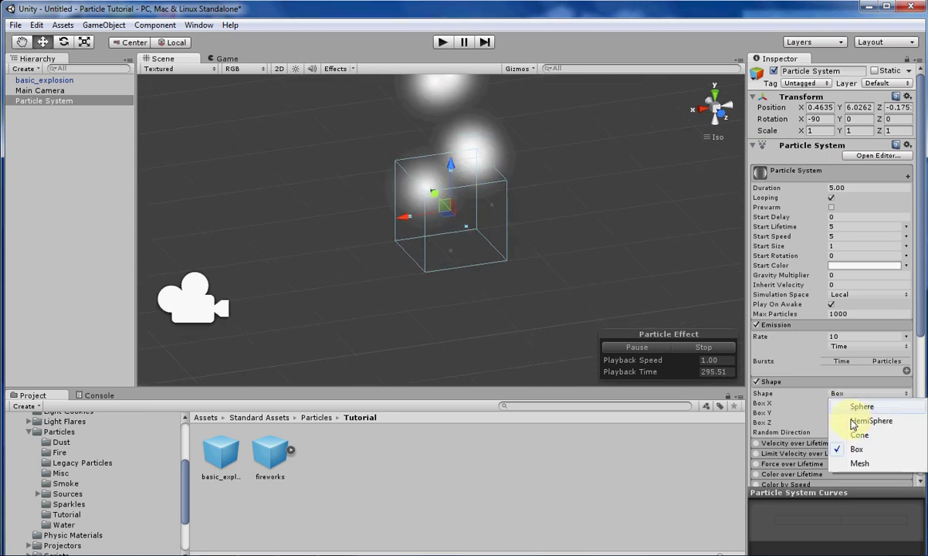
pyautogui.click(862, 407)
pyautogui.scroll(-3, 473, 288)
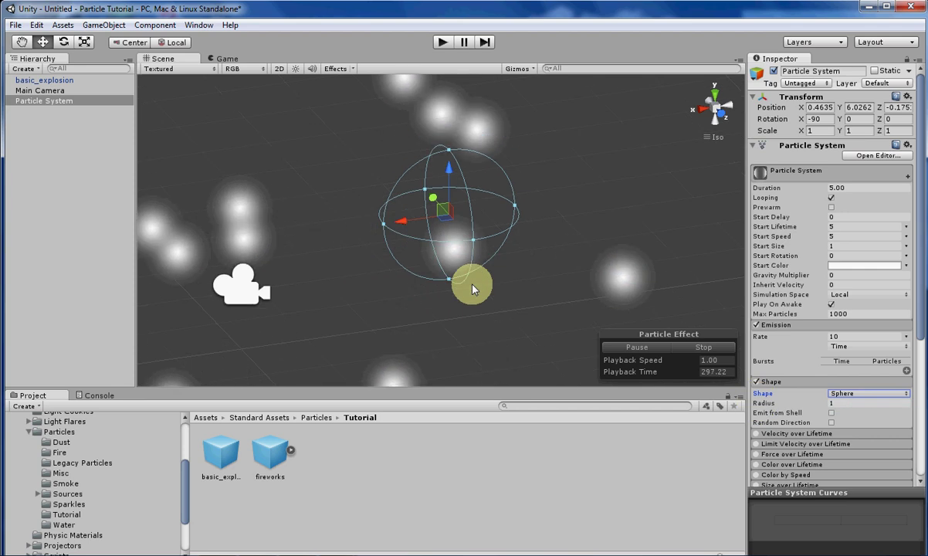
pyautogui.scroll(-2, 473, 288)
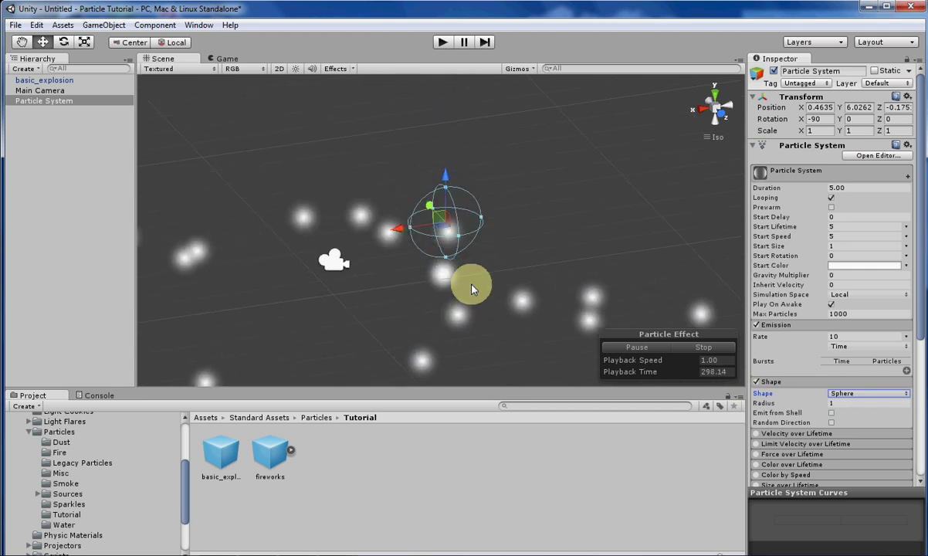
pyautogui.click(832, 413)
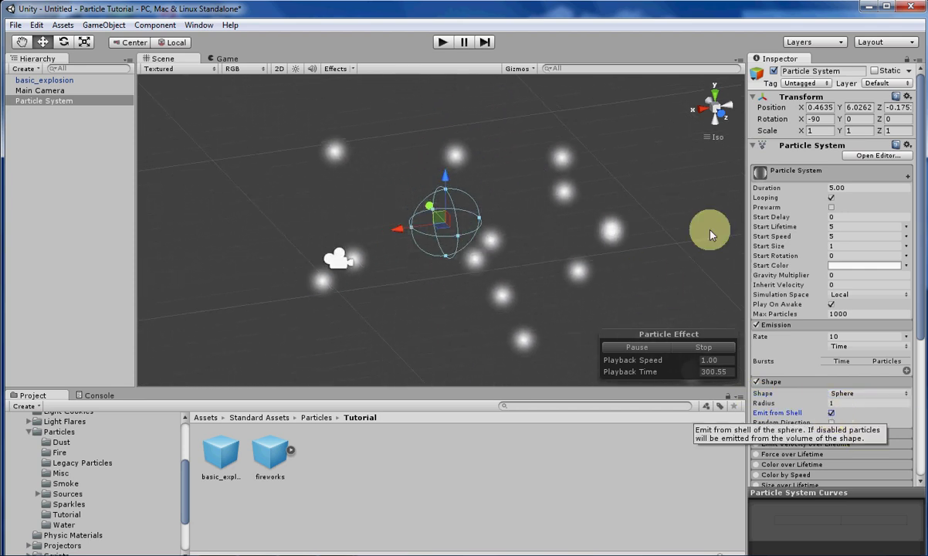
# - Set the particles' Start Speed to -1 and enlarge the sphere emitter's radius to about 5.49
pyautogui.click(846, 237)
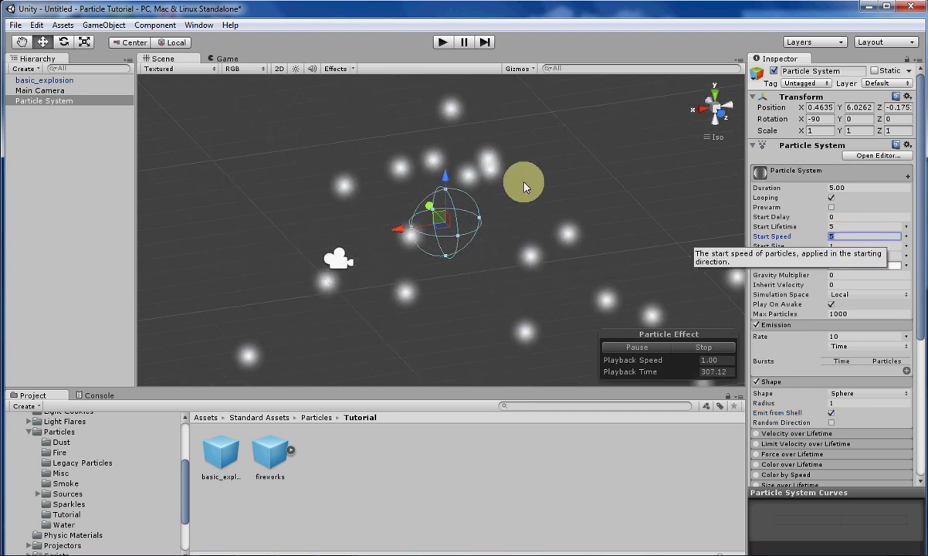
pyautogui.write('-1')
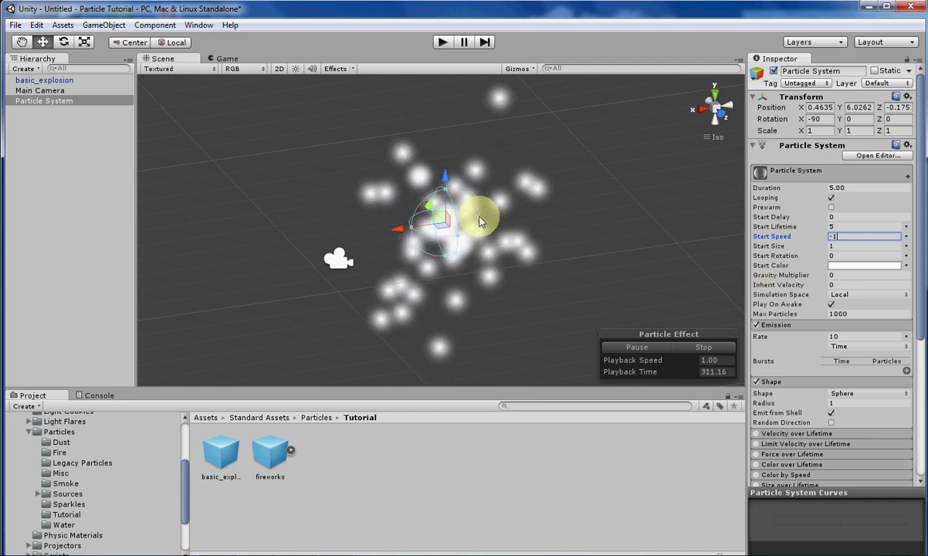
pyautogui.moveTo(479, 221); pyautogui.dragTo(653, 246)
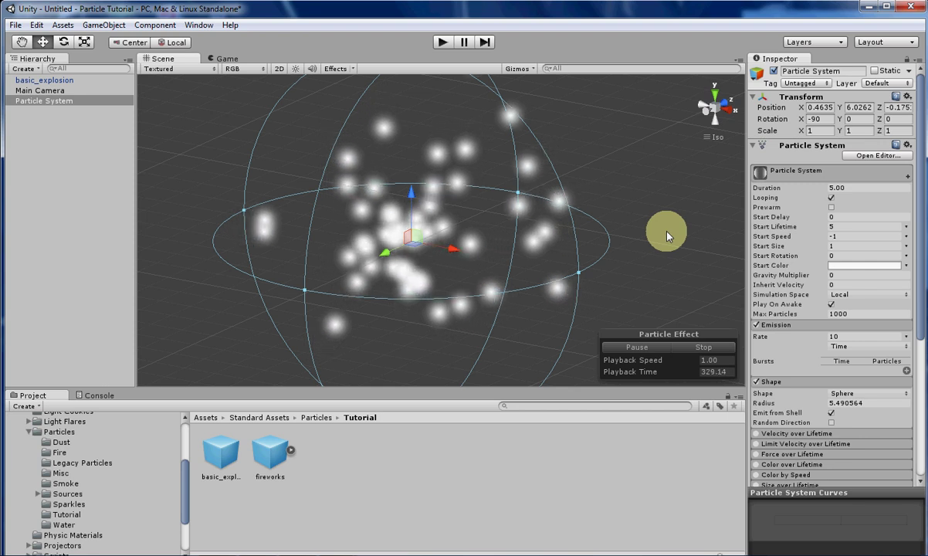
# - Expand the Velocity over Lifetime module and make the Particle System Curves area slightly taller
pyautogui.scroll(-2, 811, 433)
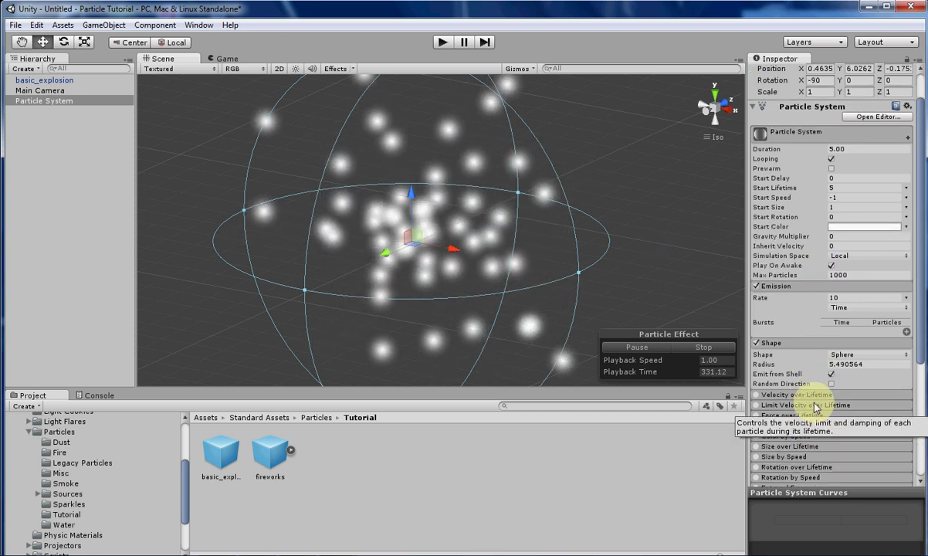
pyautogui.scroll(-4, 815, 407)
pyautogui.click(820, 319)
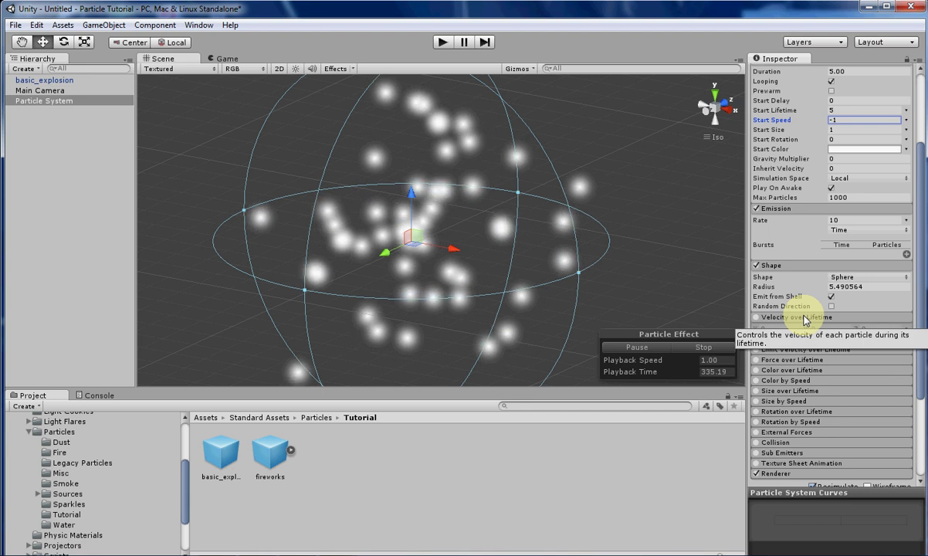
pyautogui.moveTo(829, 496); pyautogui.dragTo(830, 299)
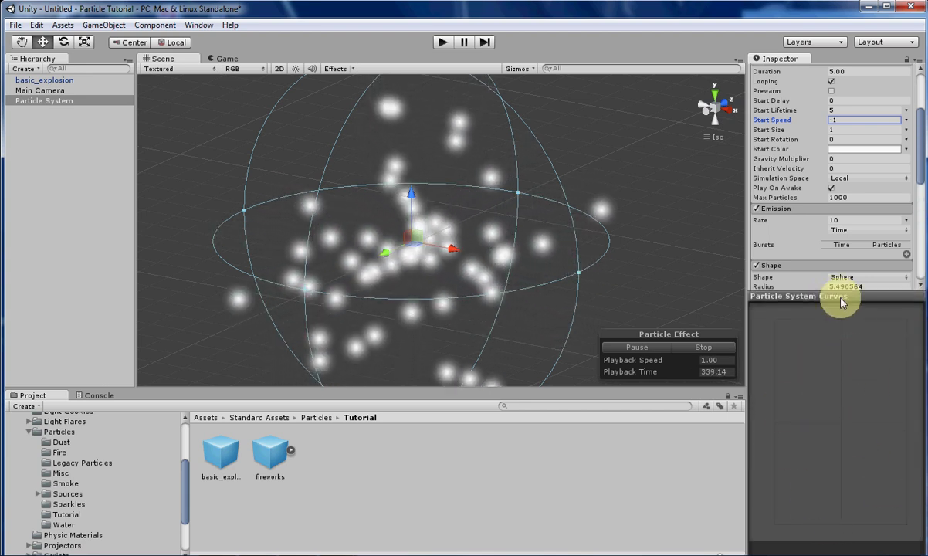
pyautogui.moveTo(846, 317); pyautogui.dragTo(831, 448)
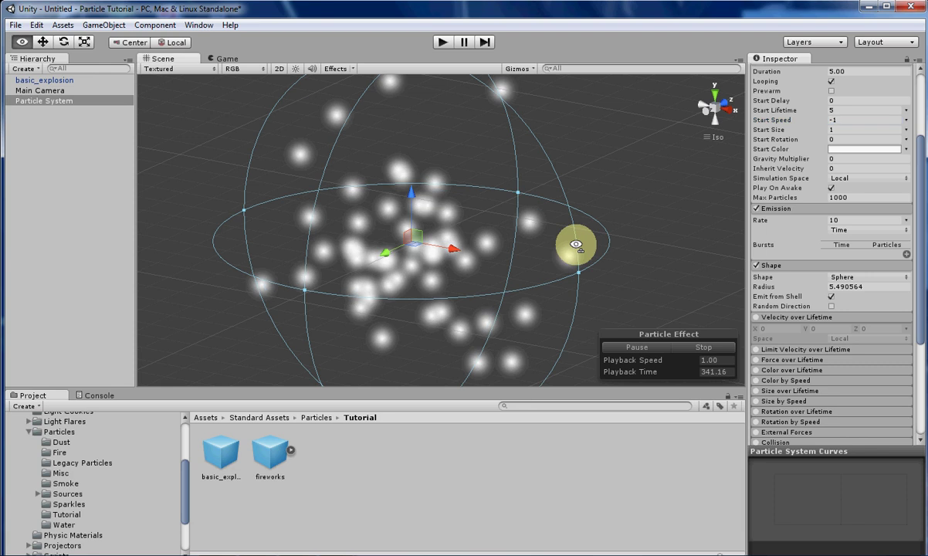